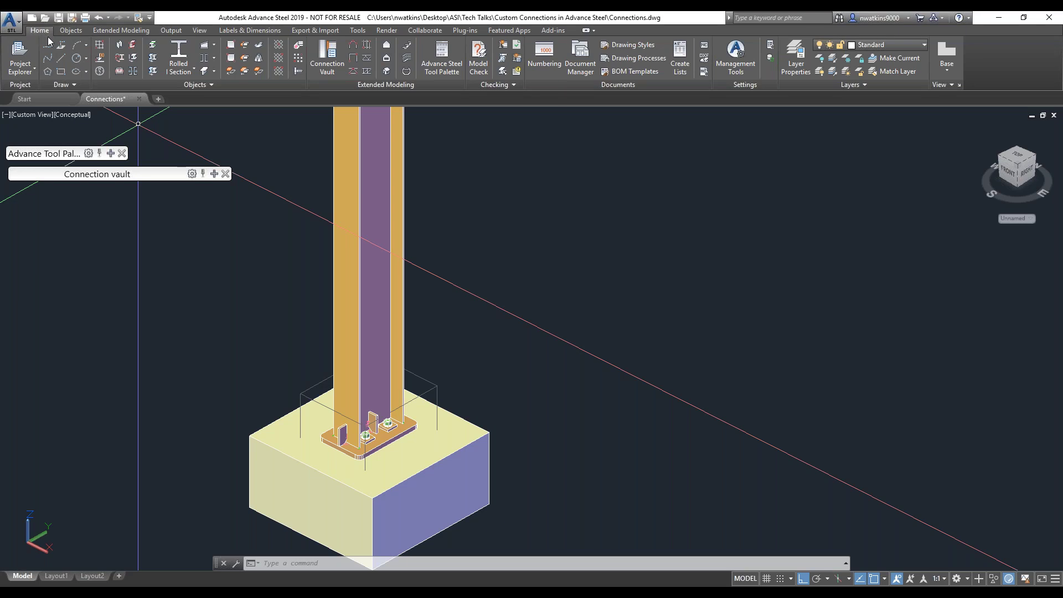
Examine the Plates at beam connections in the Connection Vault, collapse the vault and park it above the tool palette
left_click(398, 84)
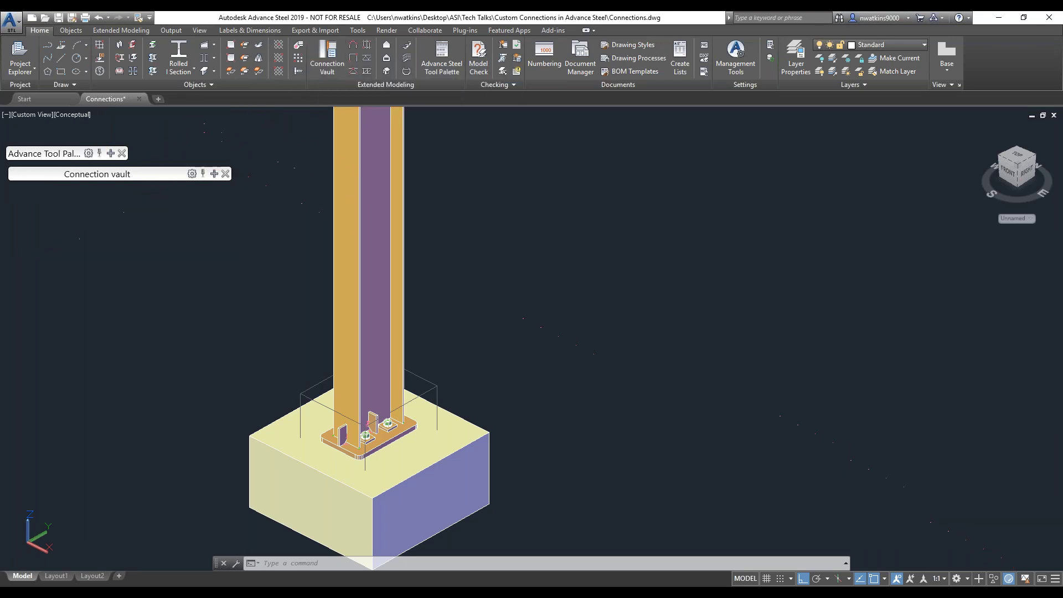
left_click(214, 174)
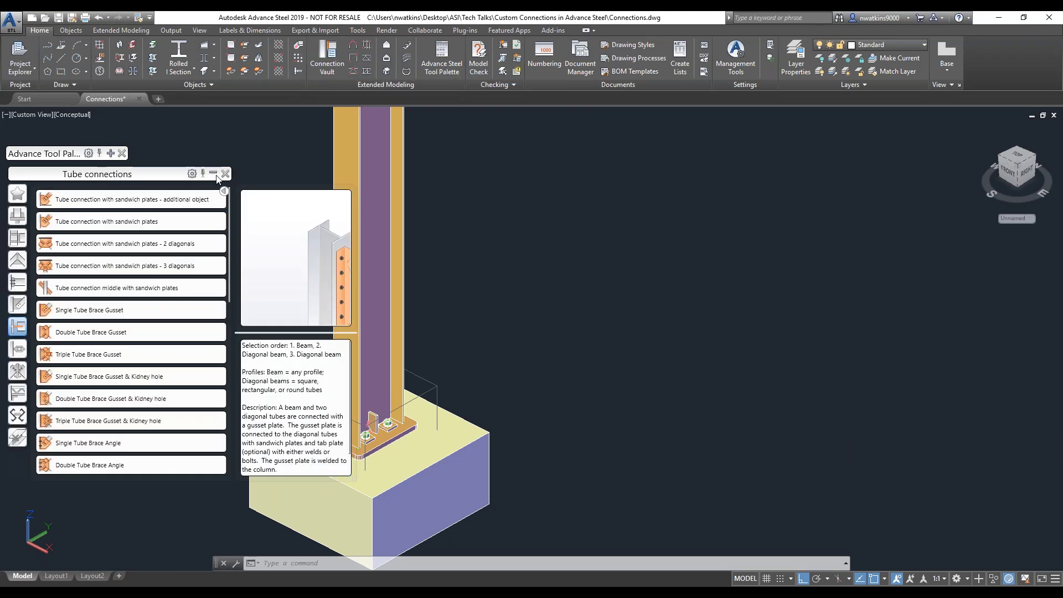
left_click(17, 220)
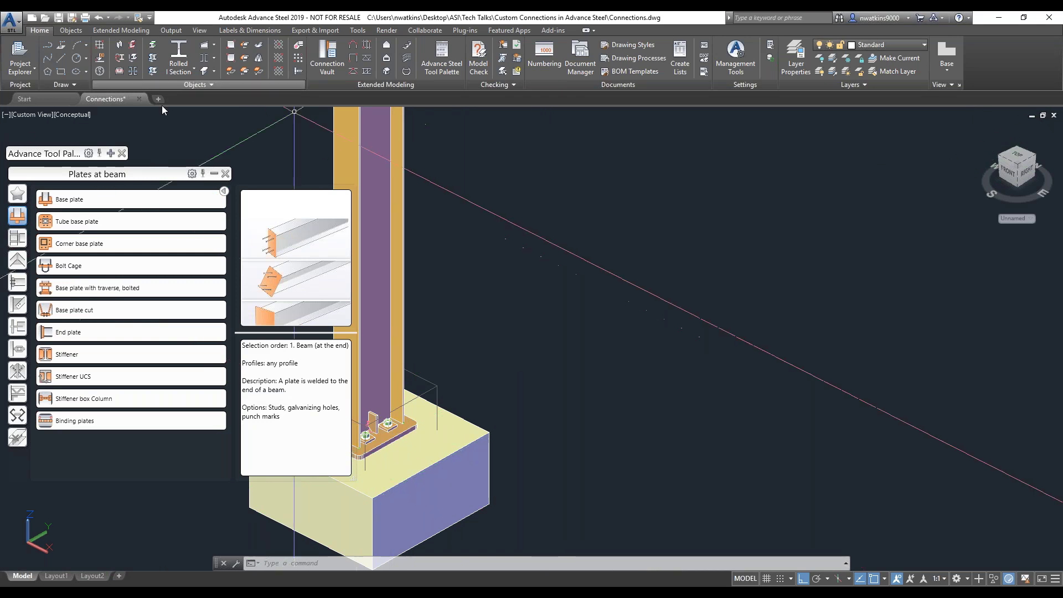
left_click(215, 174)
left_click_drag(127, 176, 120, 137)
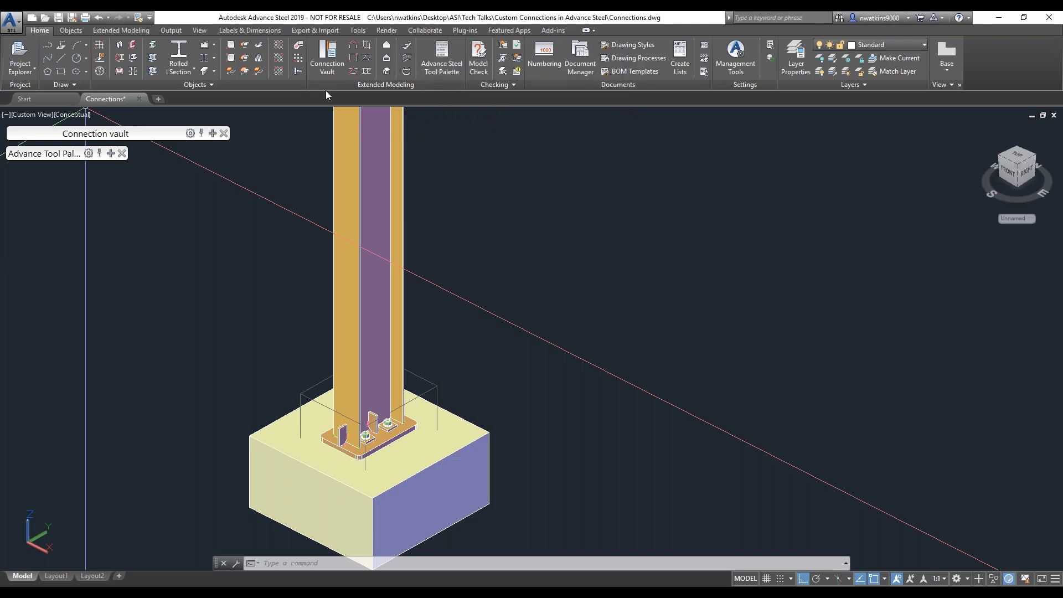
Start a new custom connection template with the 1 beam with end definition method, using the column with the base plate as driver
left_click(110, 154)
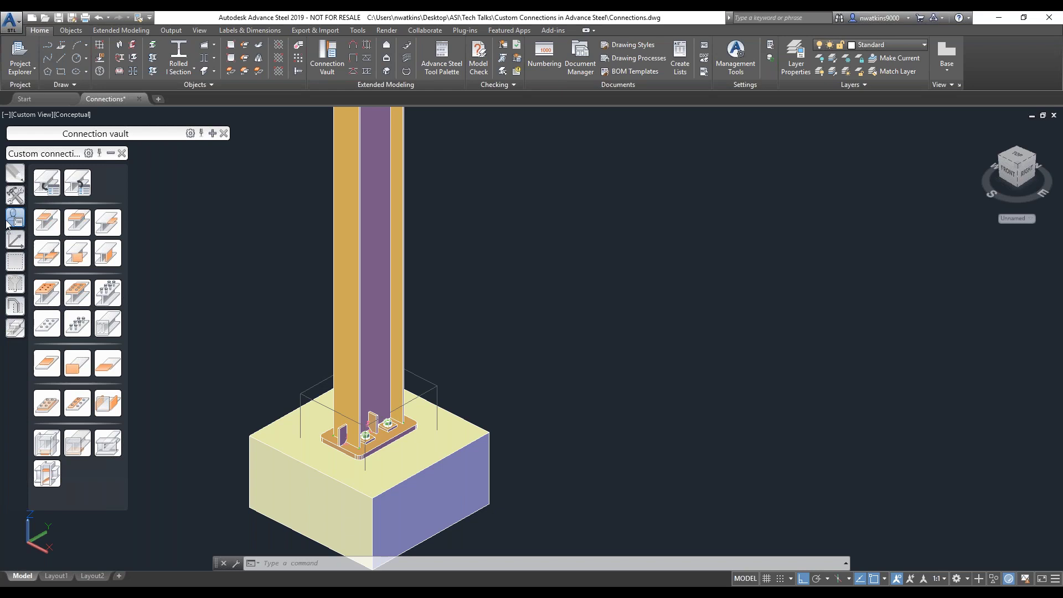
left_click(46, 184)
left_click(45, 181)
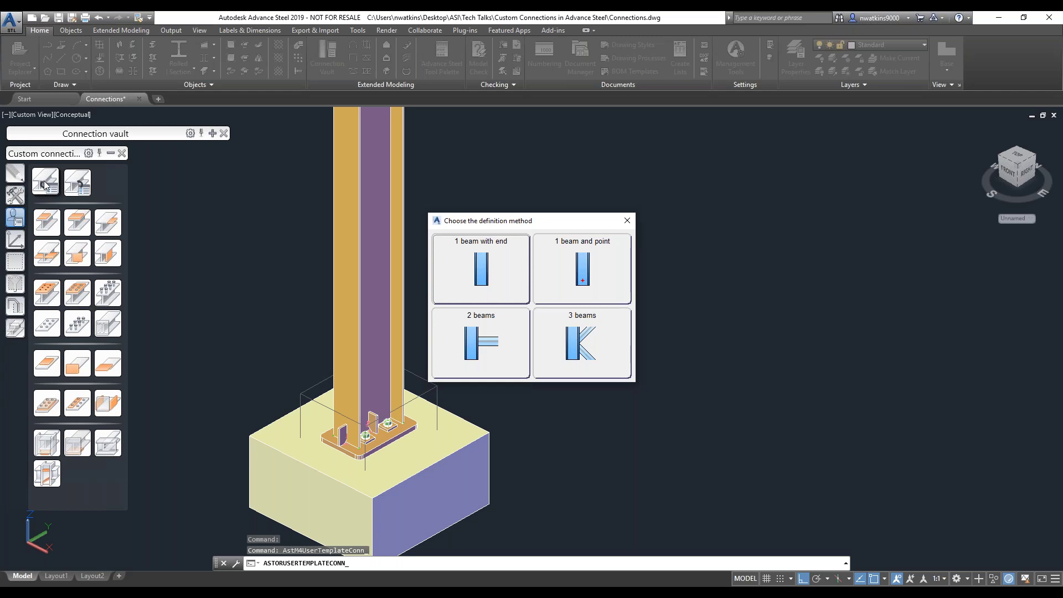
left_click(481, 264)
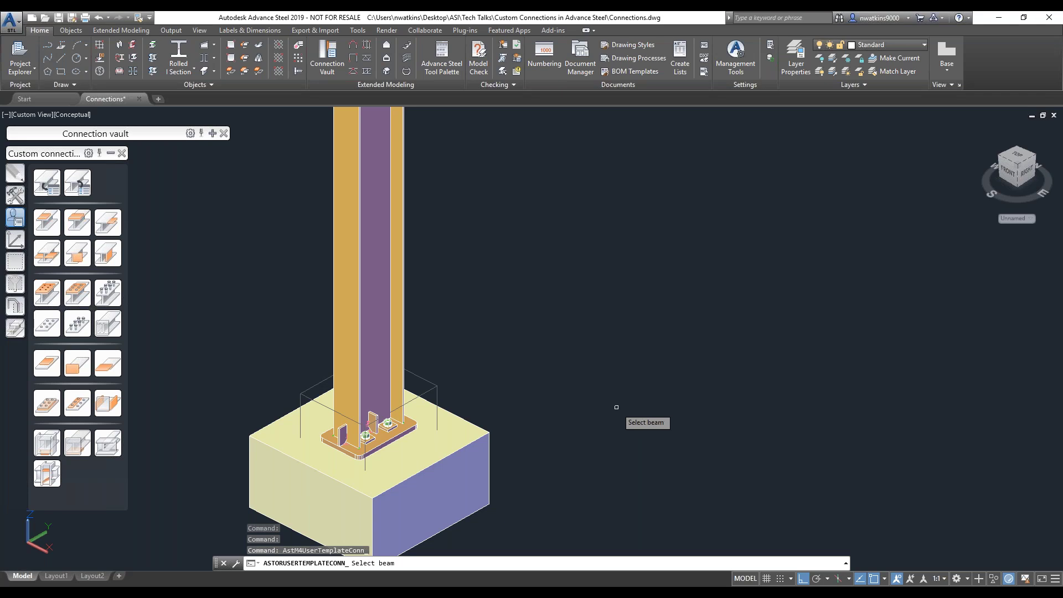
left_click(359, 258)
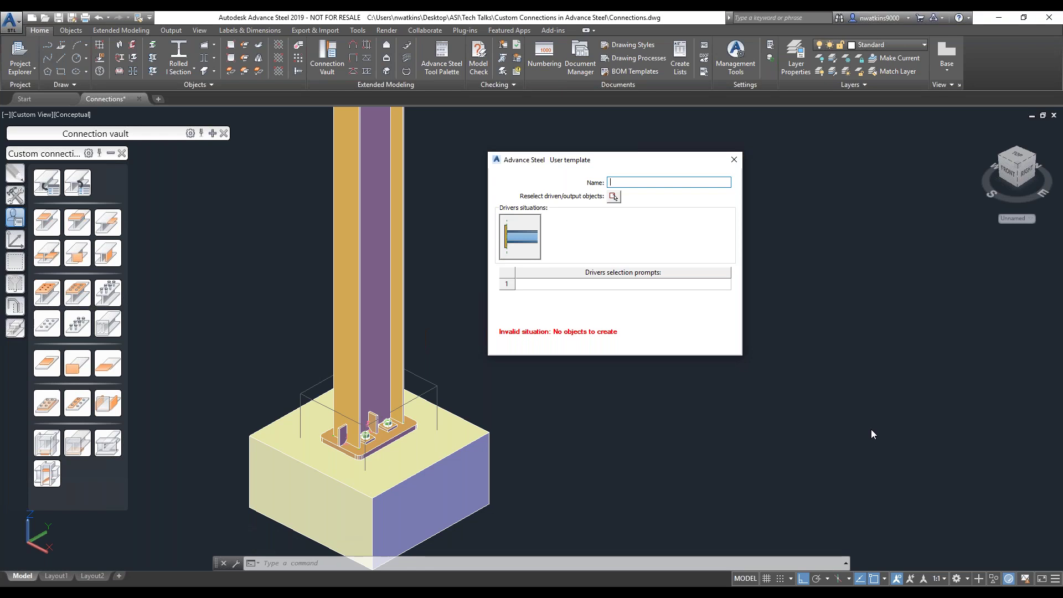
Name the connection template "Company Base Plate"
type("Company Baaseplat")
left_click(644, 182)
key("BackSpace")
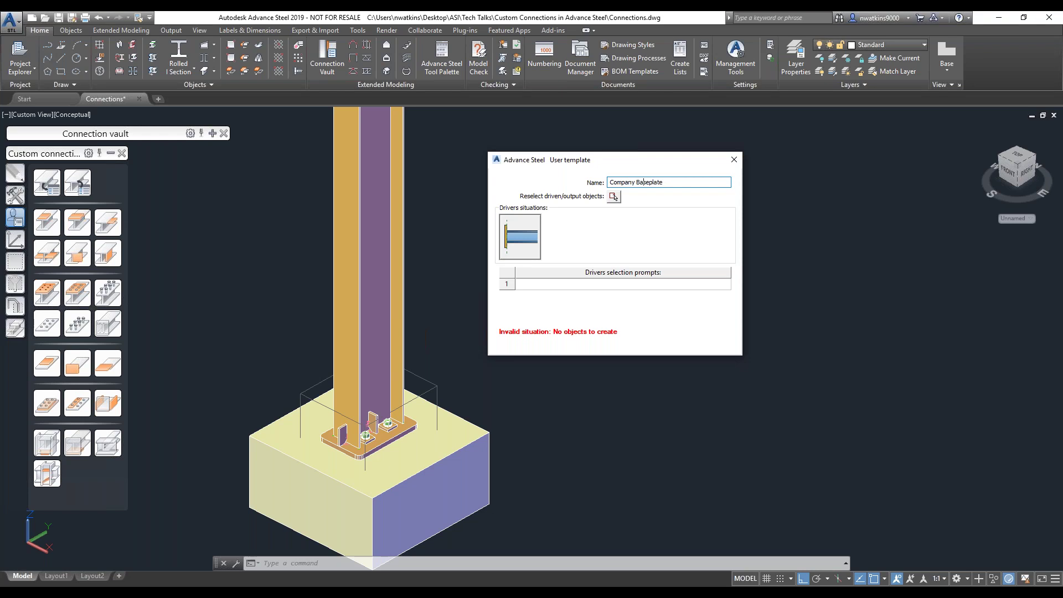
left_click(650, 183)
left_click(652, 182)
key("BackSpace")
type("P")
Choose all base plate connection objects at the column foot as the template's driven objects
left_click(613, 197)
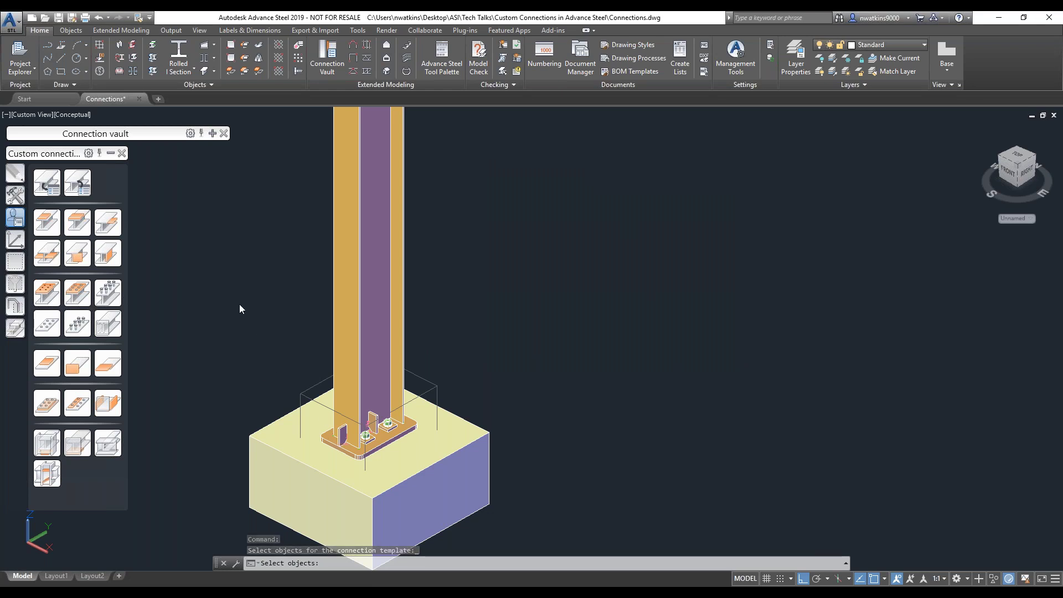
left_click(245, 291)
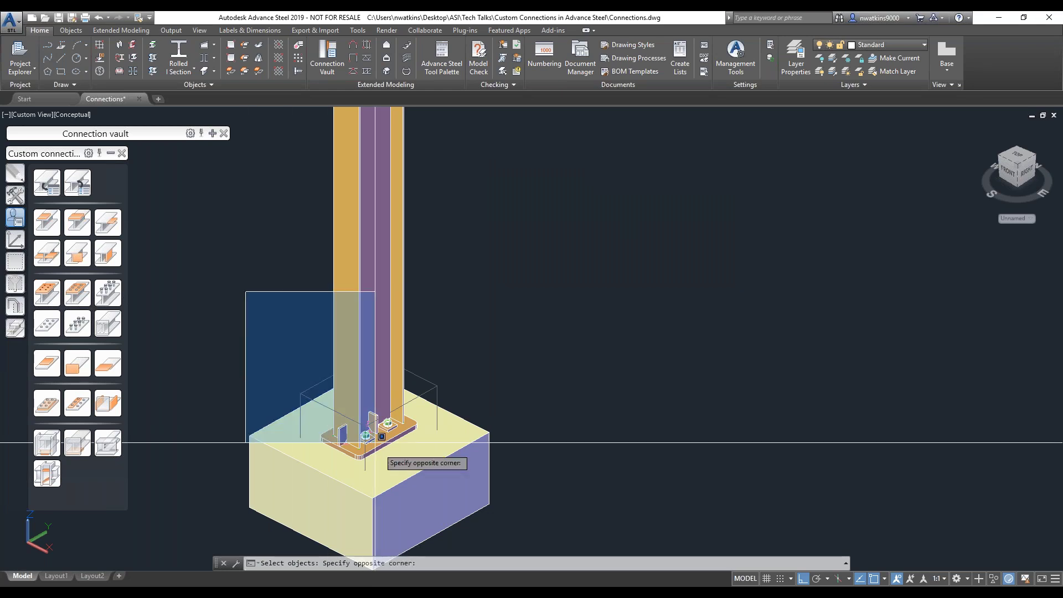
left_click(487, 521)
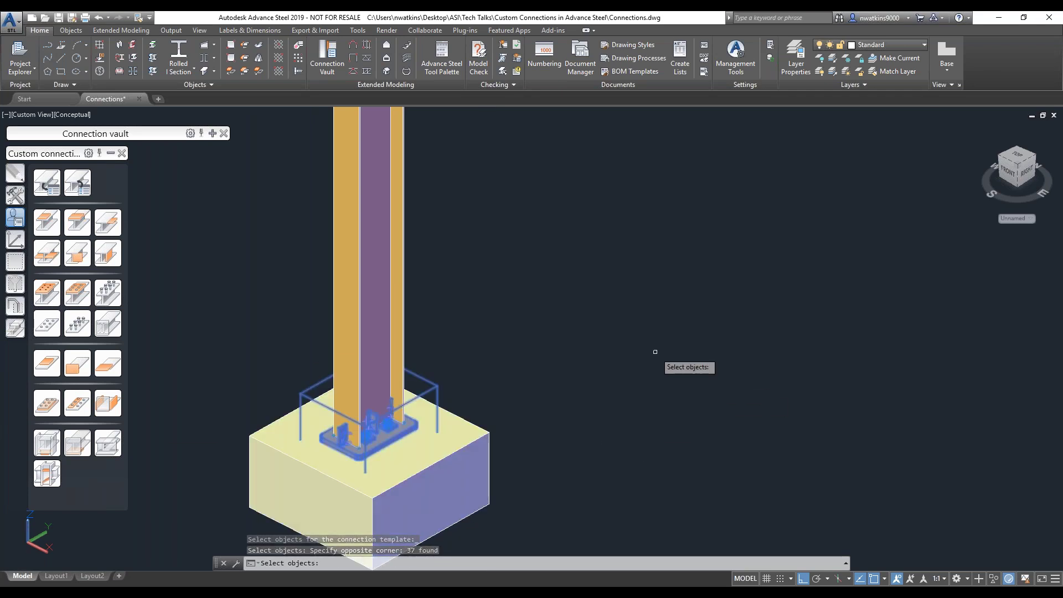
key("Return")
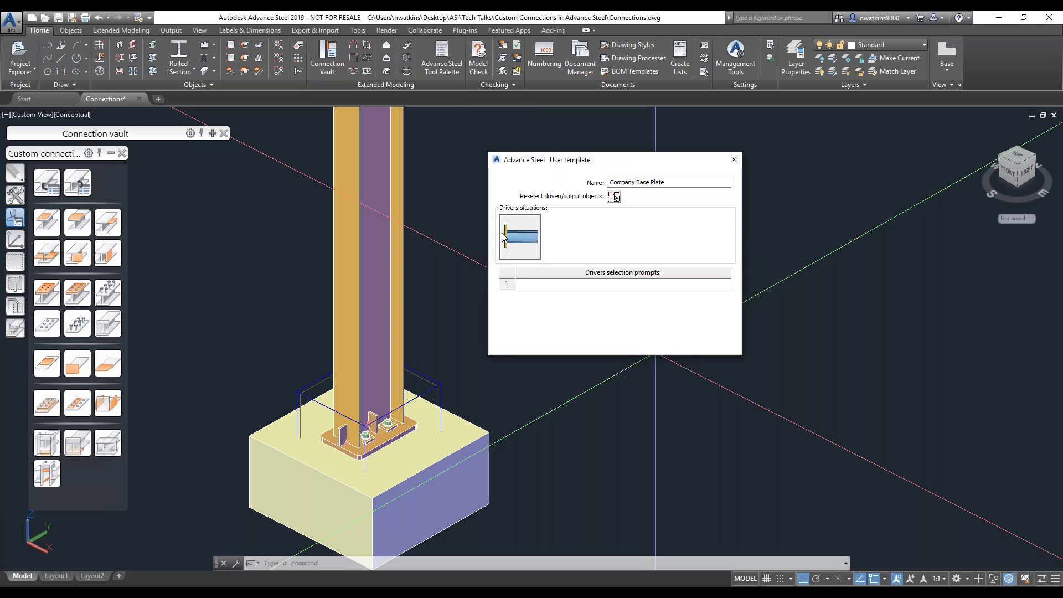
Set the driver selection prompt to "Select Beam" and close the template definition
left_click(610, 285)
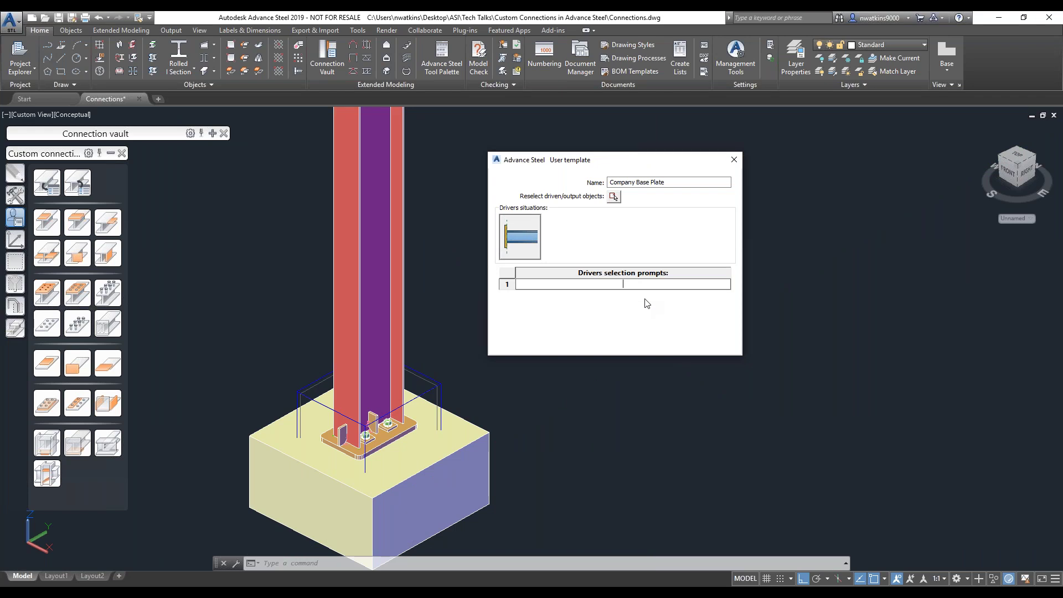
type("Select Beam")
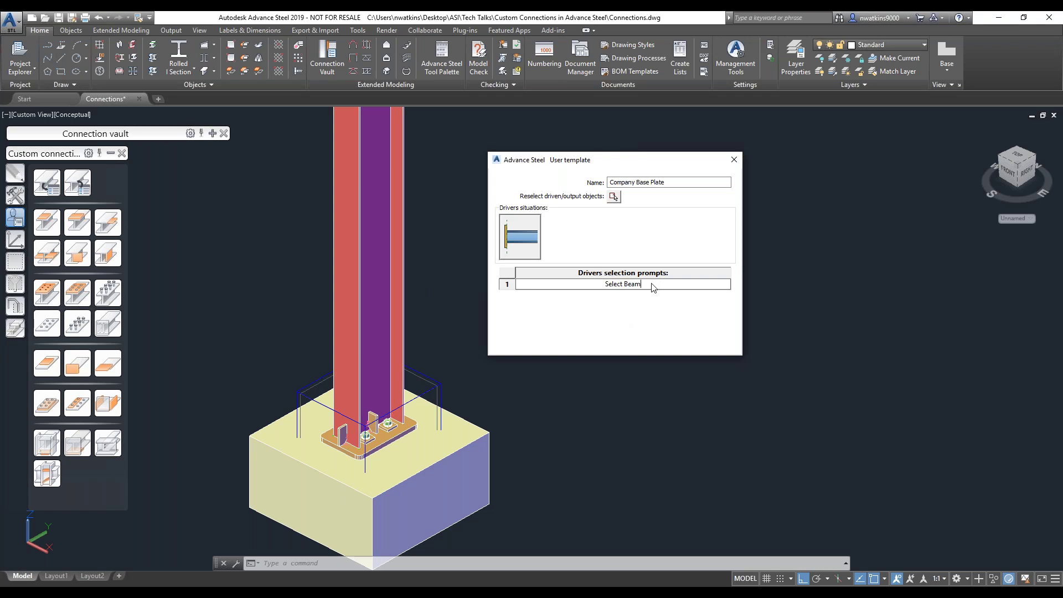
left_click(735, 160)
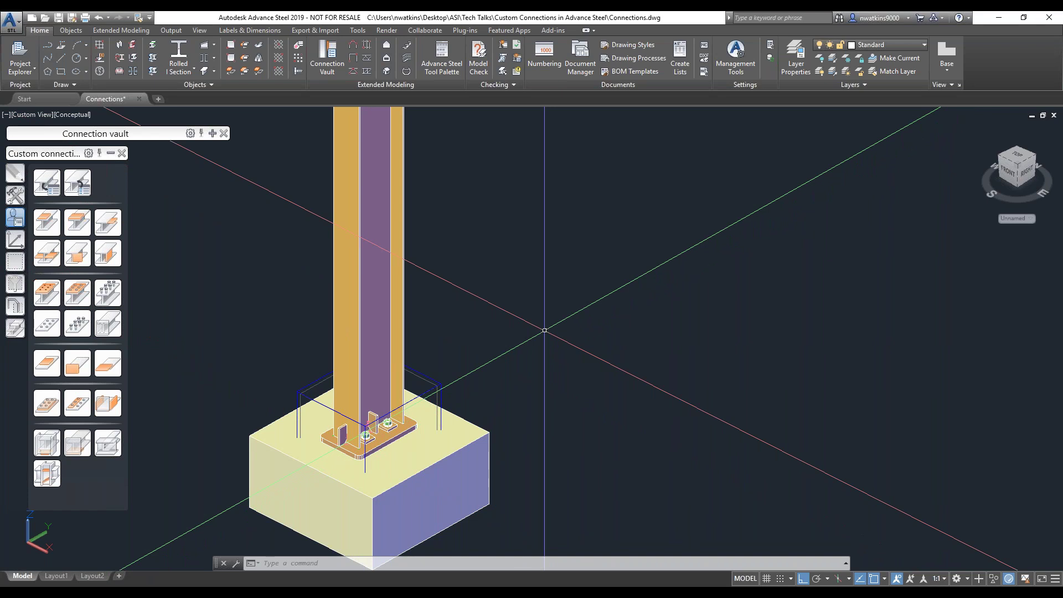
Insert the Company Base Plate template from Connections.dwg on the other column that stands on a bare footing
scroll(545, 330, "down", 8)
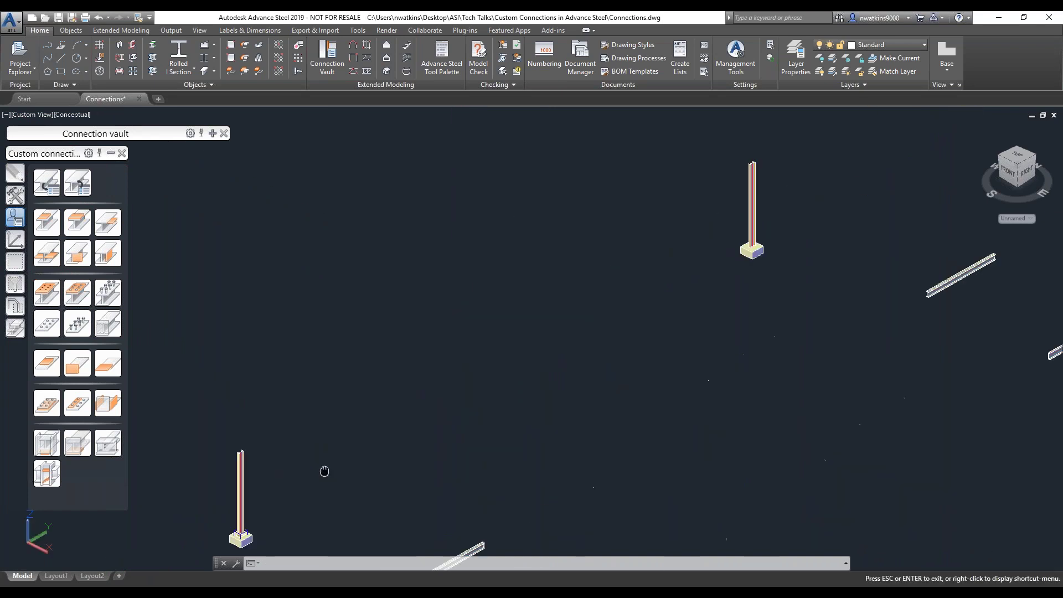
middle_click_drag(436, 406, 674, 264)
scroll(587, 328, "up", 9)
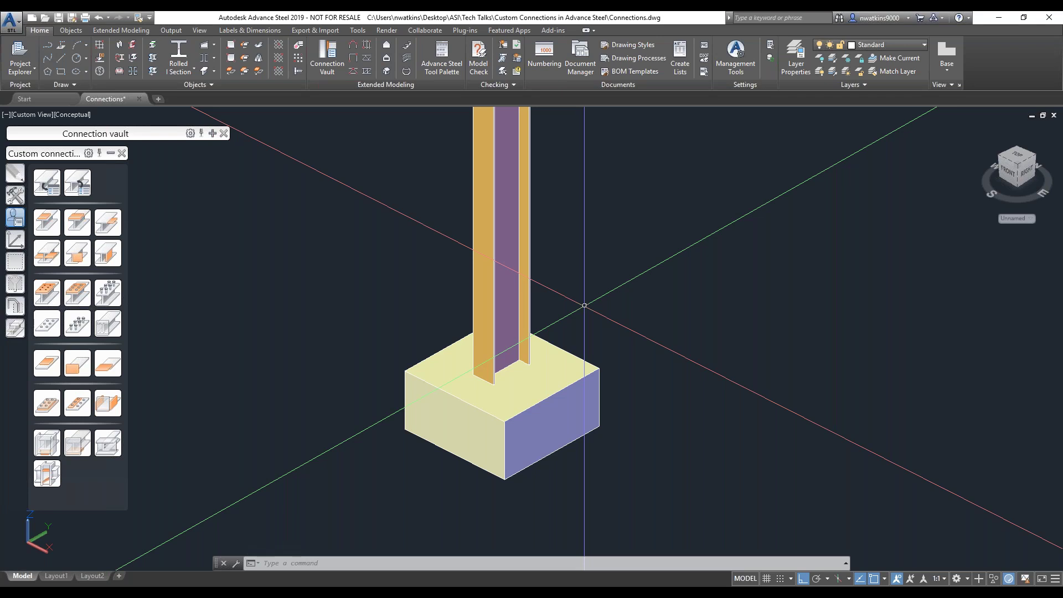
left_click(79, 187)
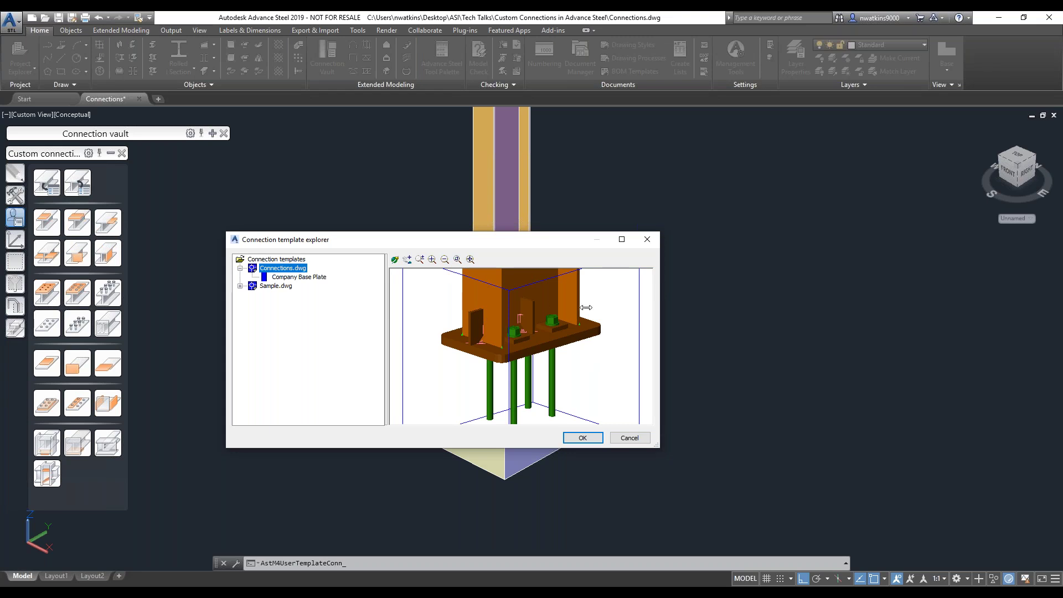
left_click(296, 277)
left_click(292, 269)
left_click(583, 439)
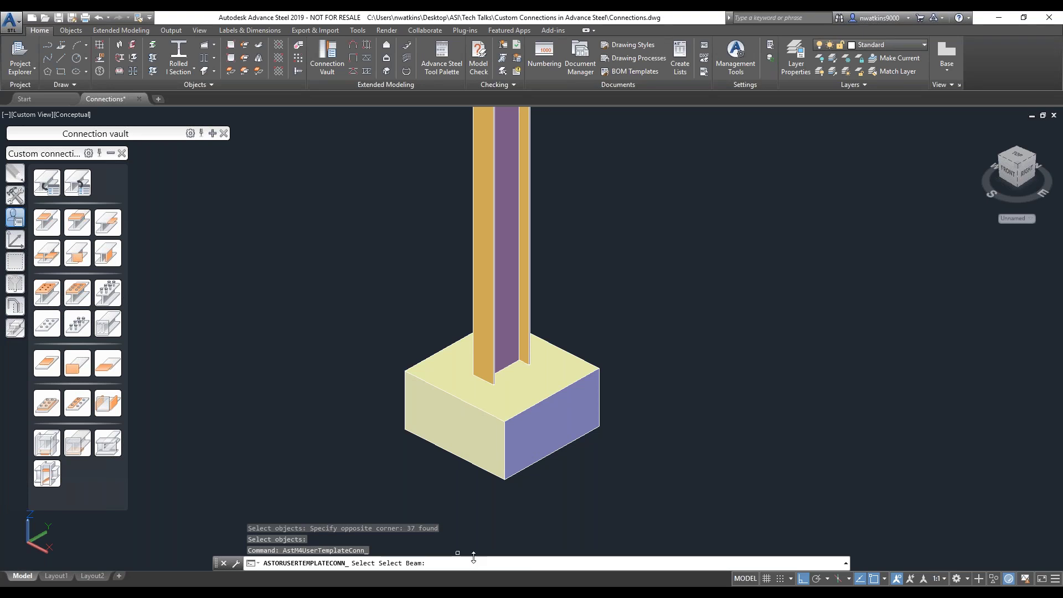
left_click(501, 256)
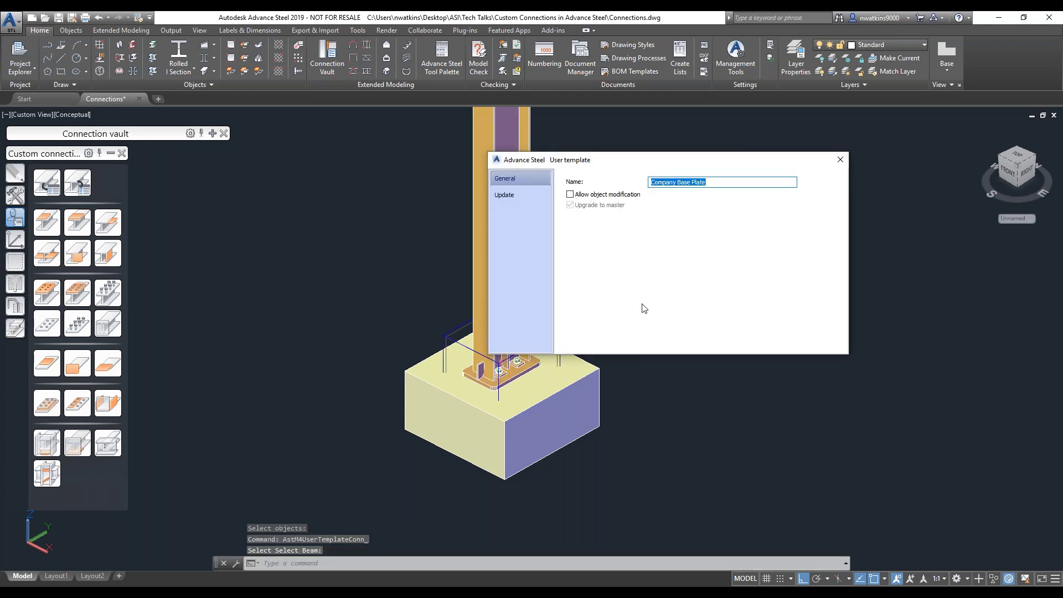
Examine the inserted base plate connection with its General and Update settings, and close its properties
left_click_drag(776, 168, 834, 171)
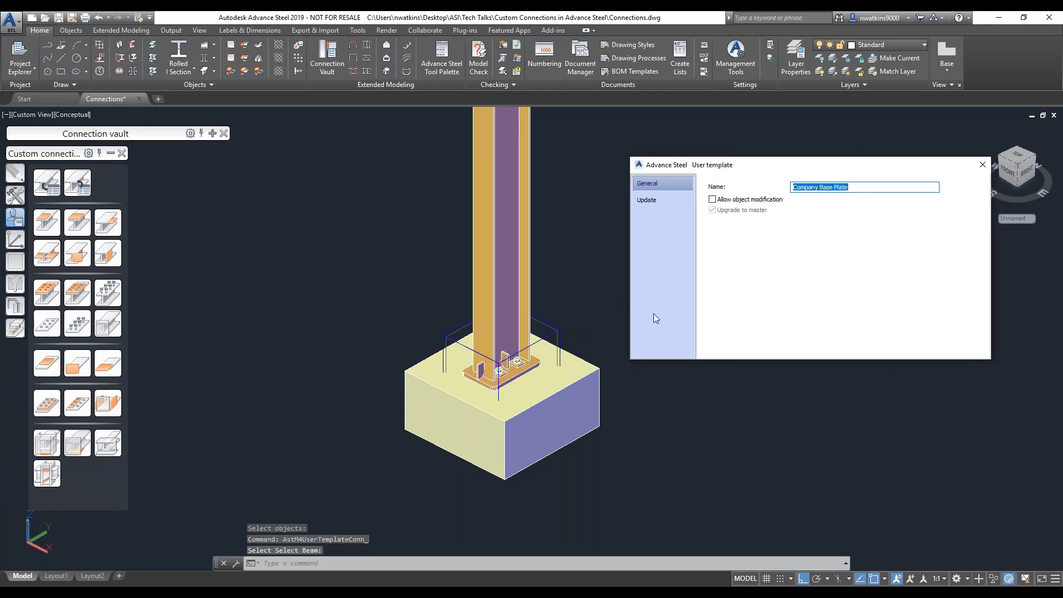
scroll(505, 373, "up", 5)
scroll(559, 420, "down", 2)
scroll(560, 421, "down", 2)
middle_click_drag(645, 493, 478, 375)
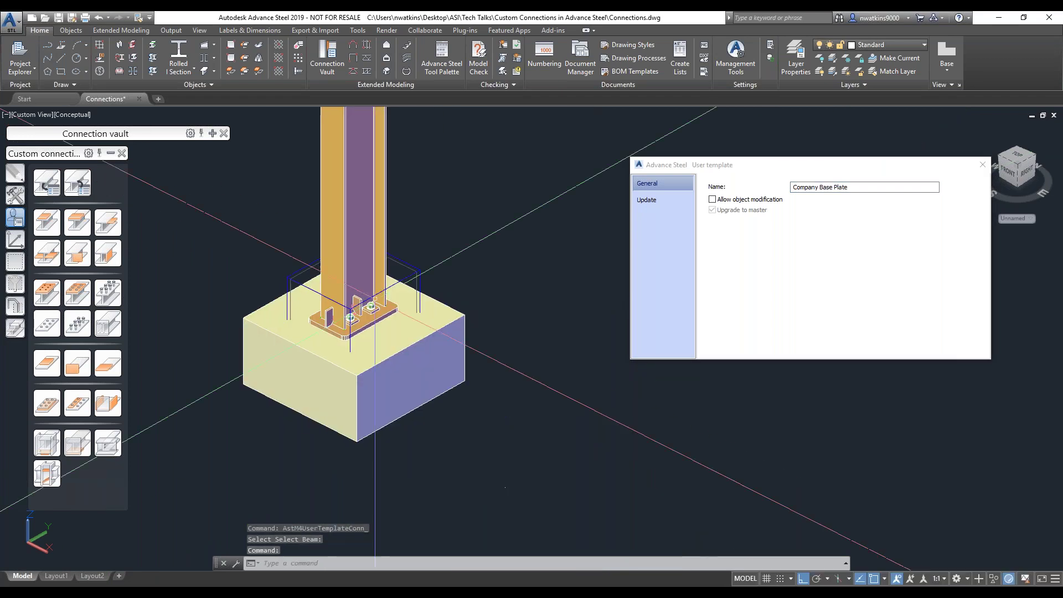
scroll(478, 375, "up", 4)
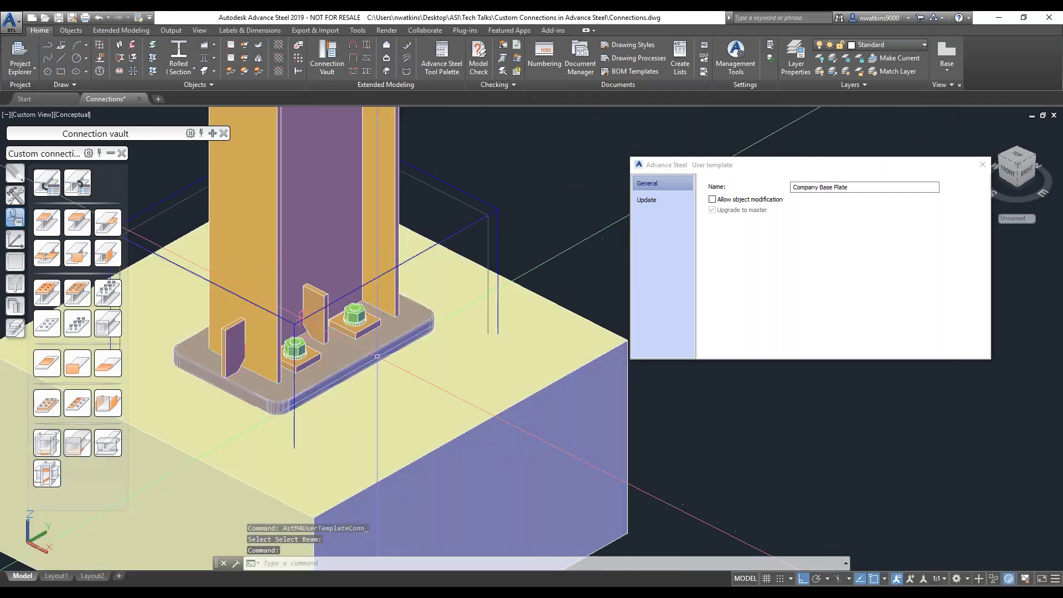
left_click(713, 210)
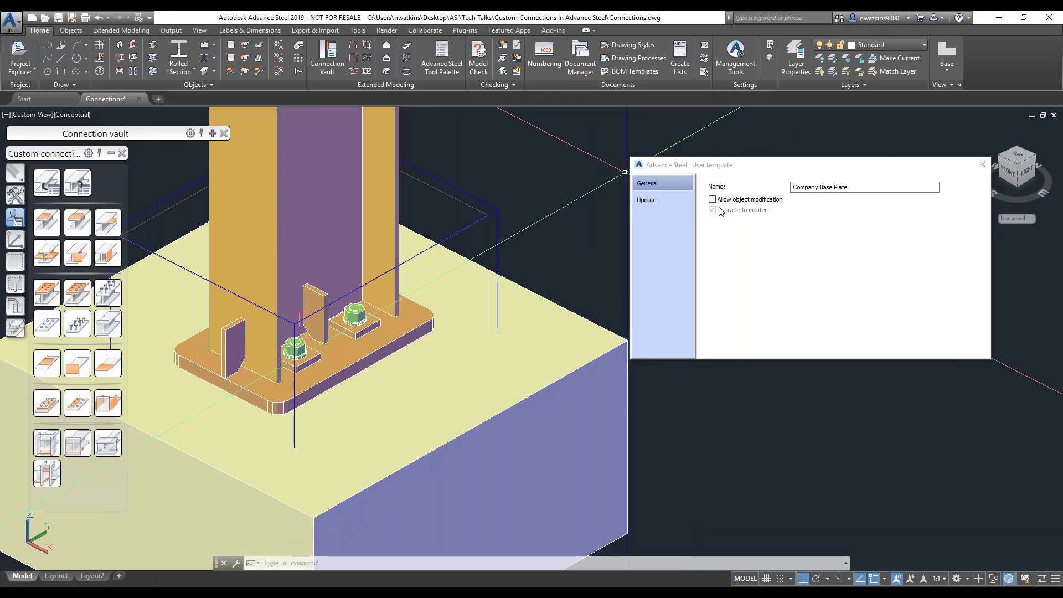
left_click(665, 201)
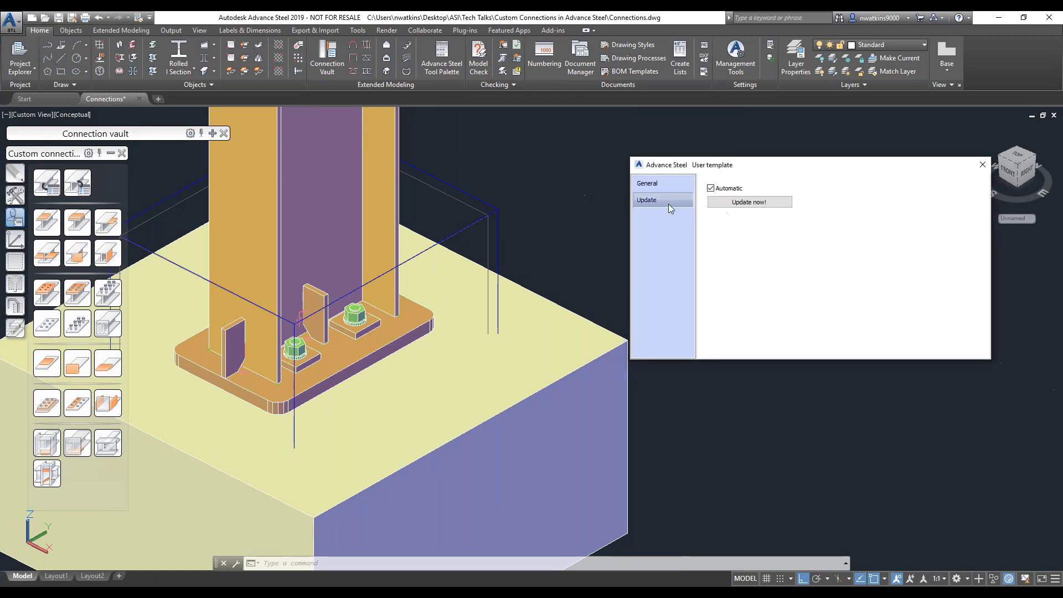
left_click(983, 165)
scroll(632, 399, "down", 4)
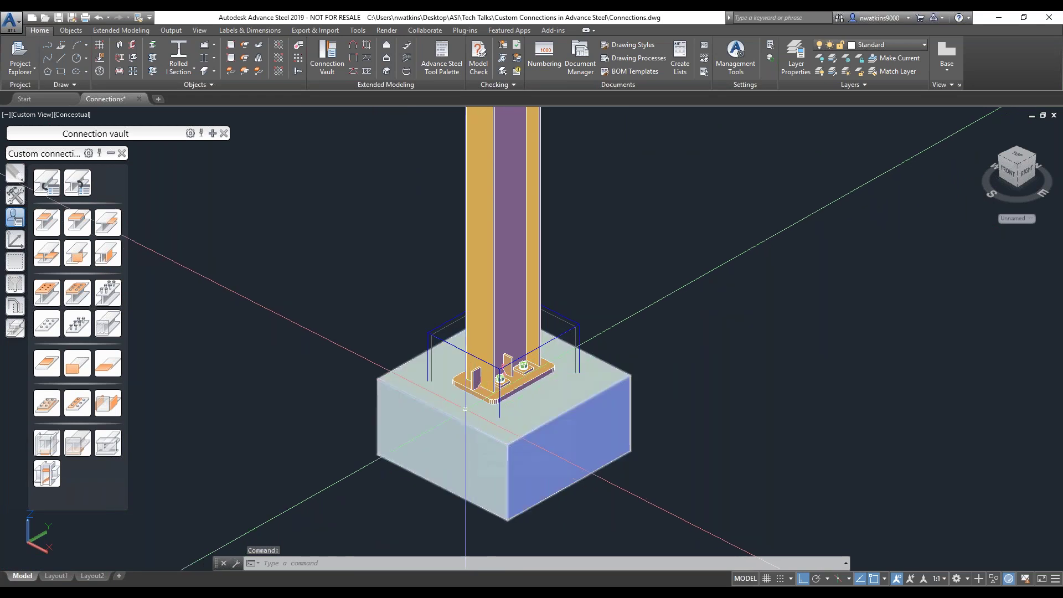
Begin a new connection template with the 1 beam and point method, using the beam with the end plate as input beam
mouse_move(465, 409)
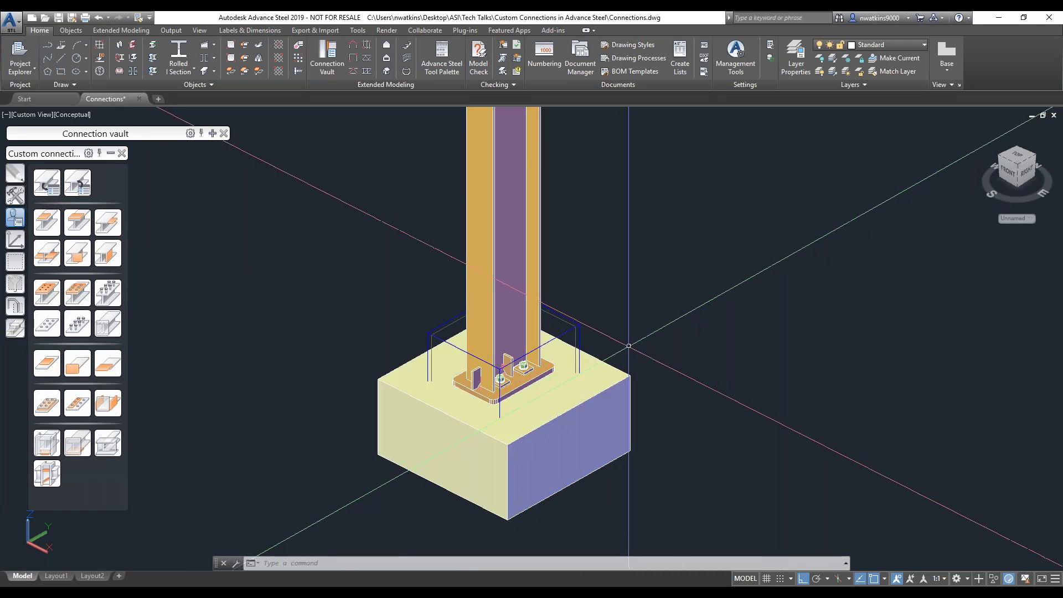
scroll(632, 348, "down", 10)
scroll(479, 454, "up", 3)
scroll(476, 438, "up", 8)
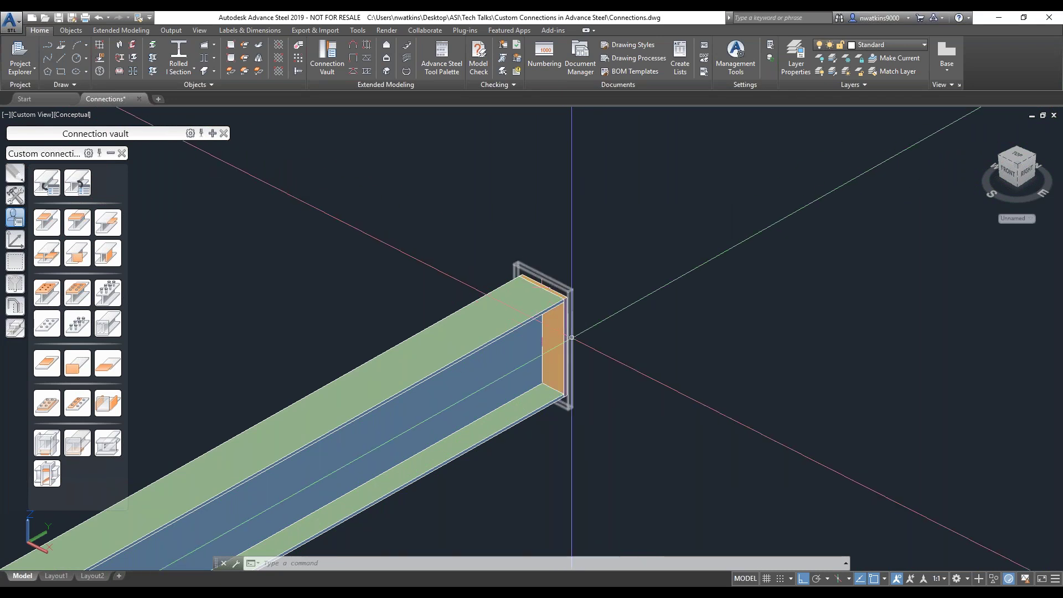
scroll(572, 337, "down", 4)
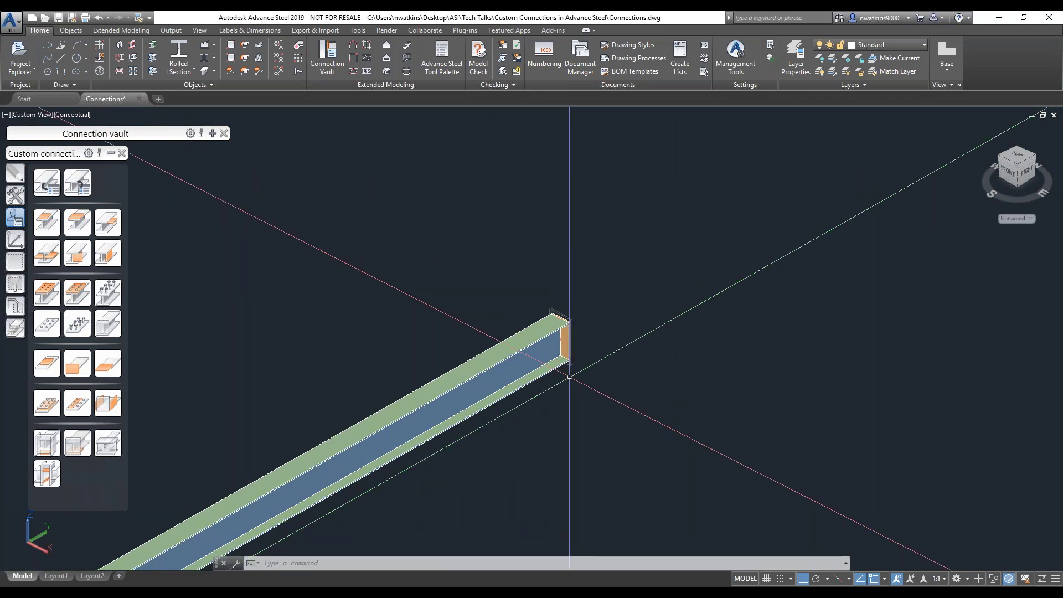
scroll(626, 372, "up", 2)
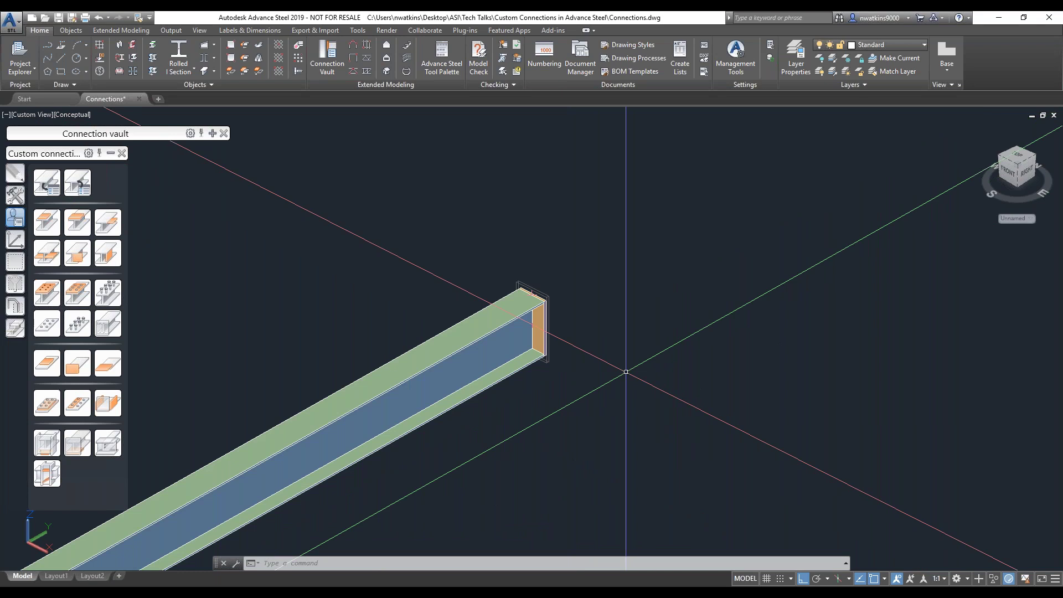
scroll(542, 311, "down", 3)
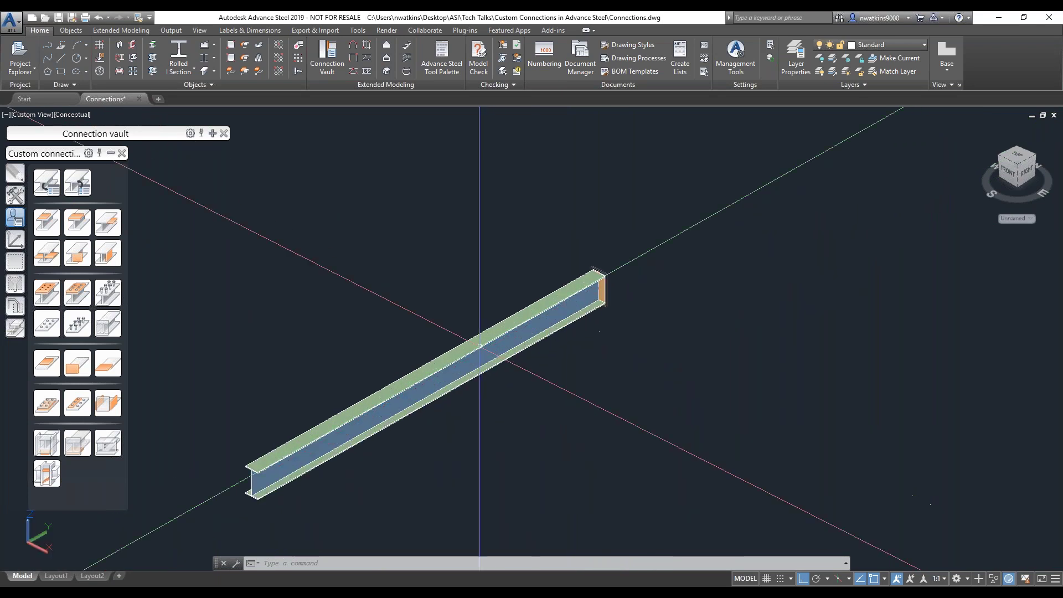
scroll(471, 343, "up", 4)
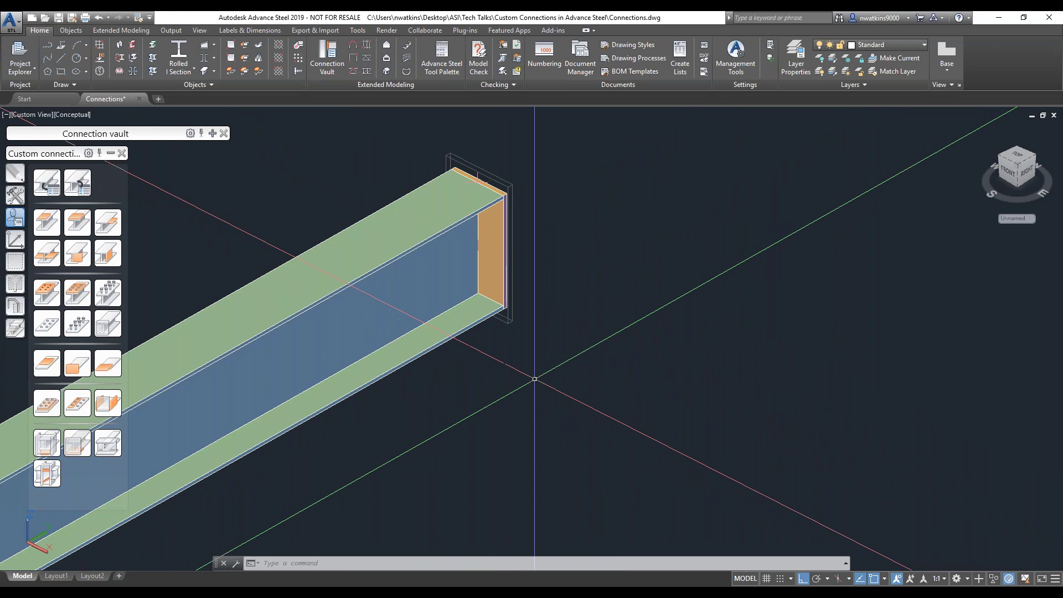
left_click(44, 186)
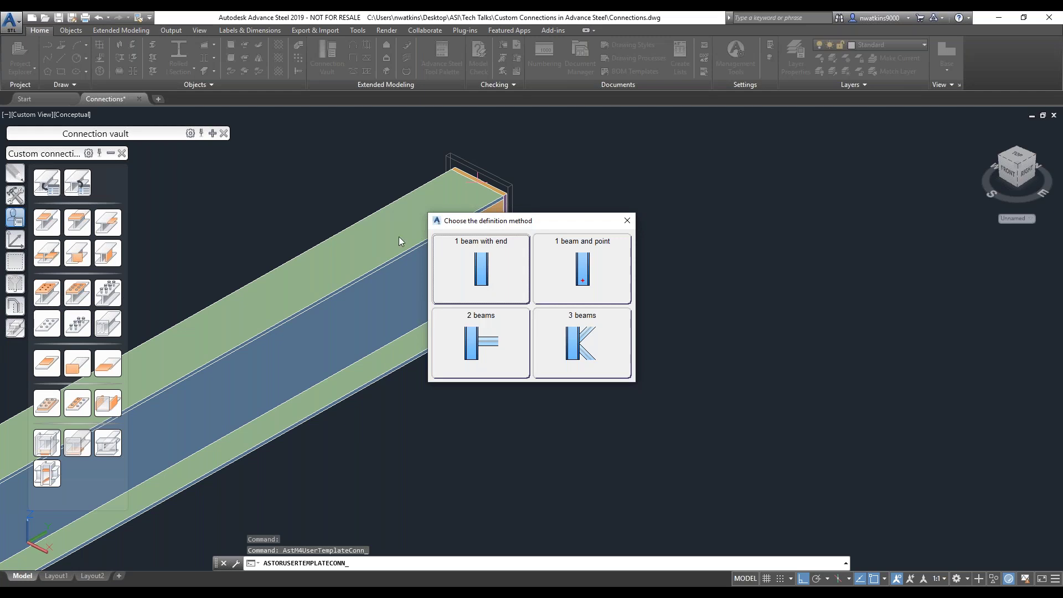
left_click(590, 265)
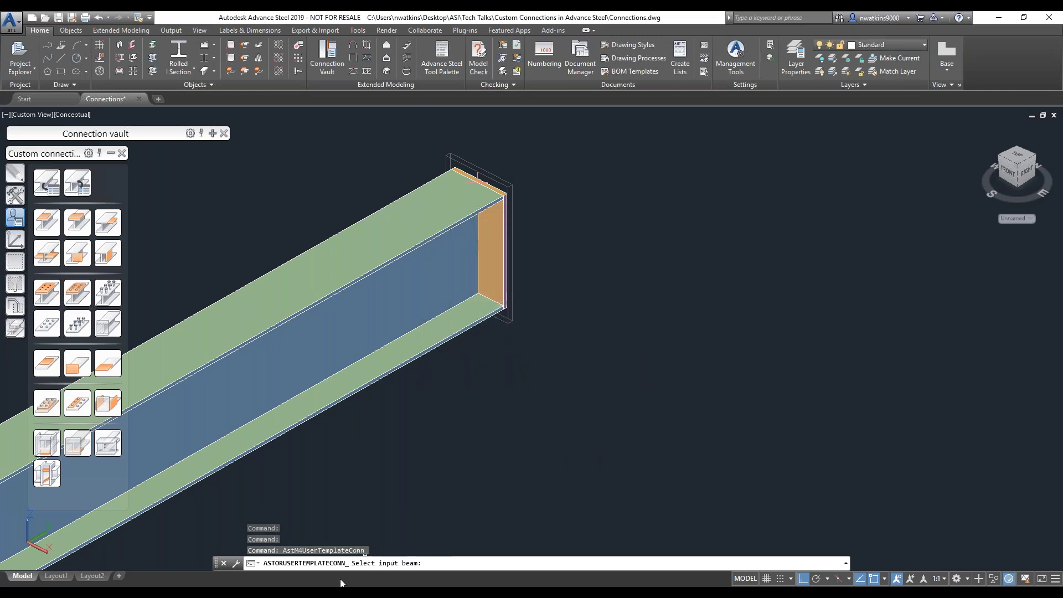
left_click(282, 311)
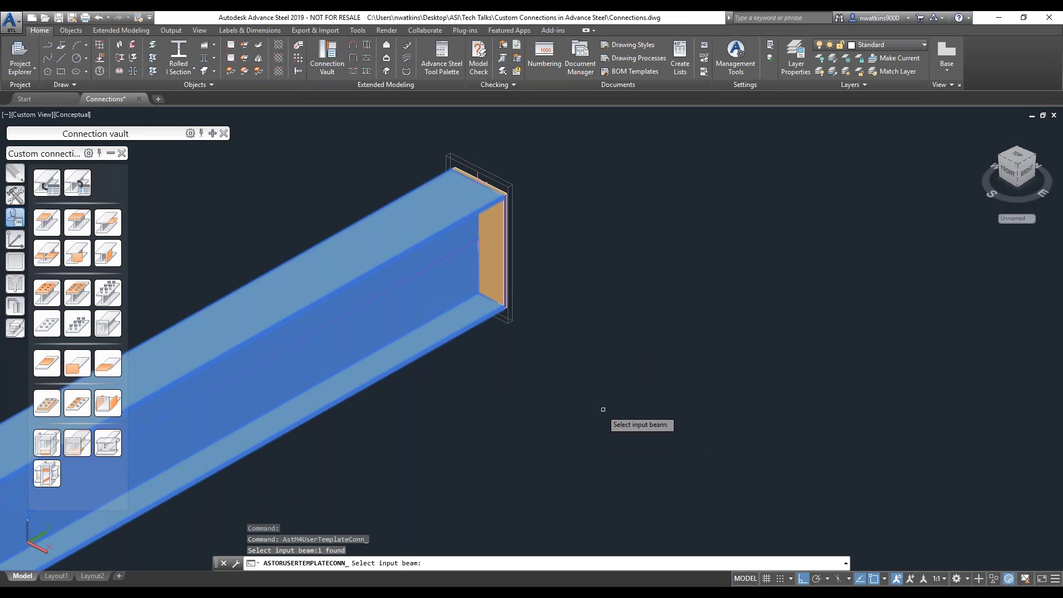
key("Return")
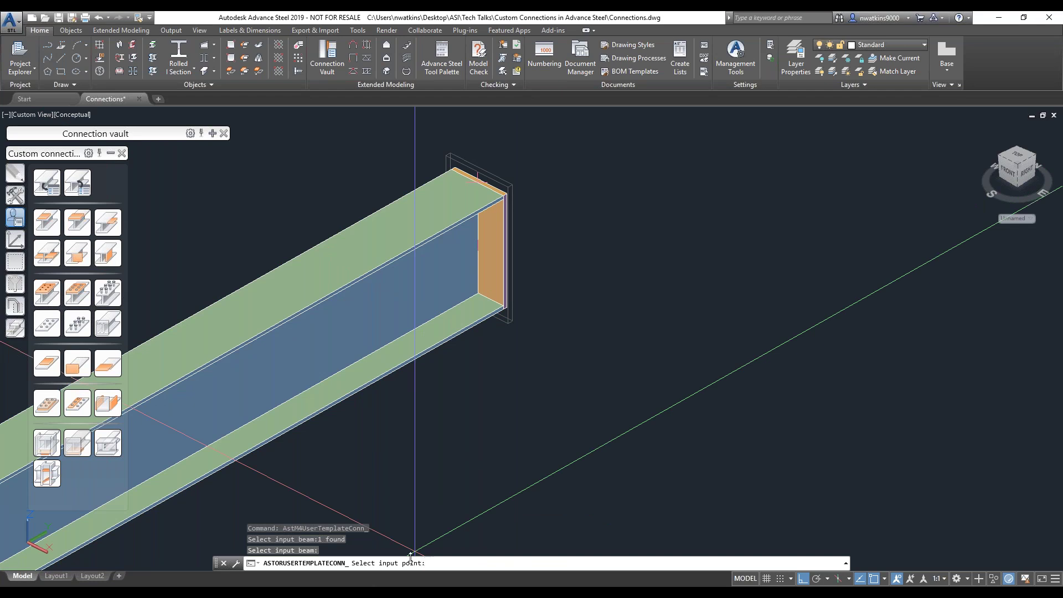
Set the input point on the web at the beam's plated end and name the template Company End Plate
scroll(601, 185, "up", 3)
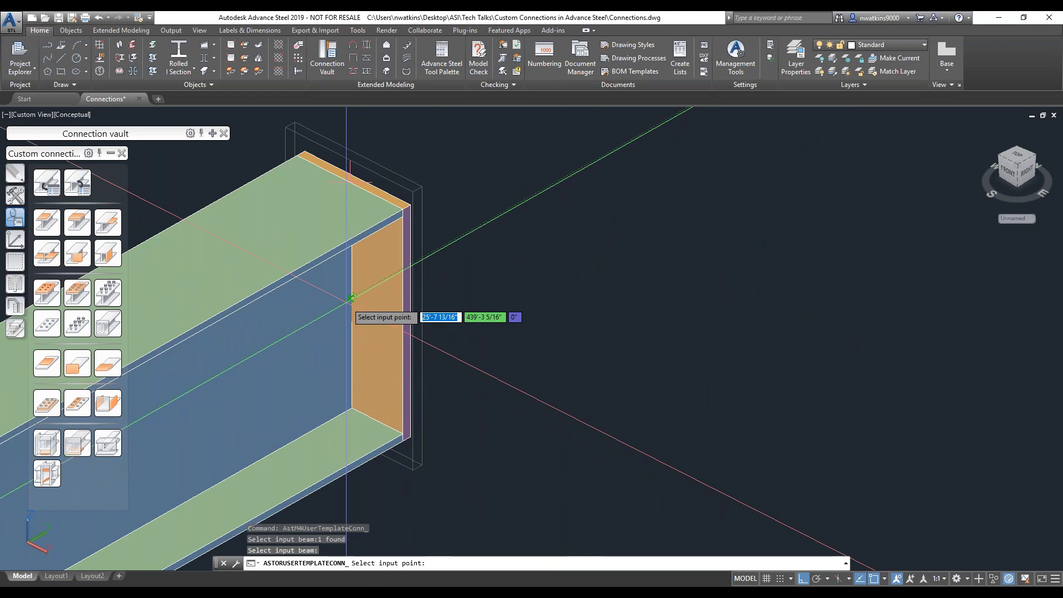
scroll(353, 297, "up", 3)
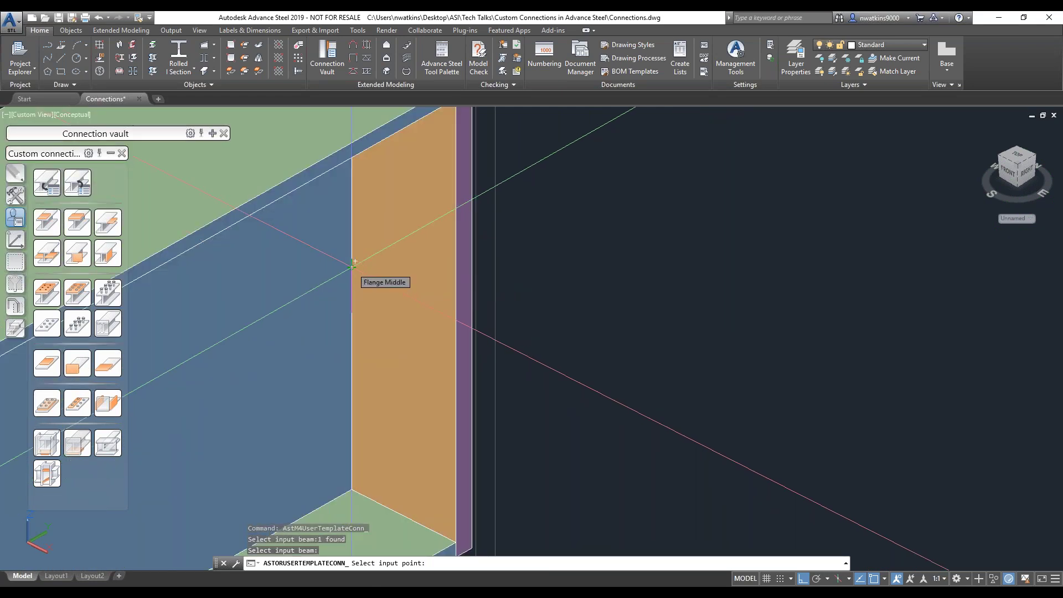
left_click(354, 264)
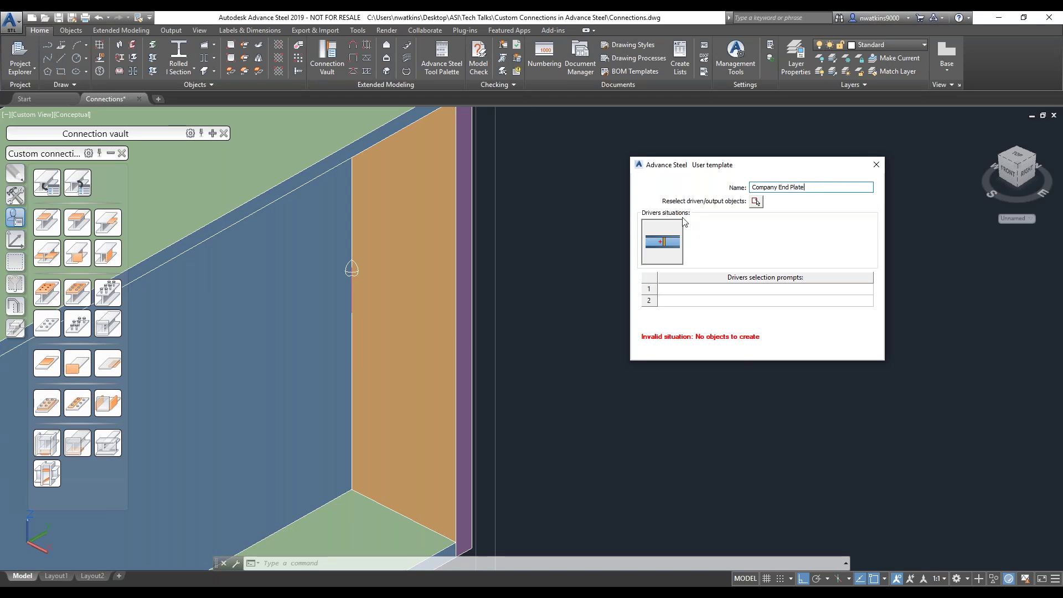
Choose all end plate connection objects at the beam's end as the template's driven objects
left_click(756, 201)
scroll(714, 242, "down", 5)
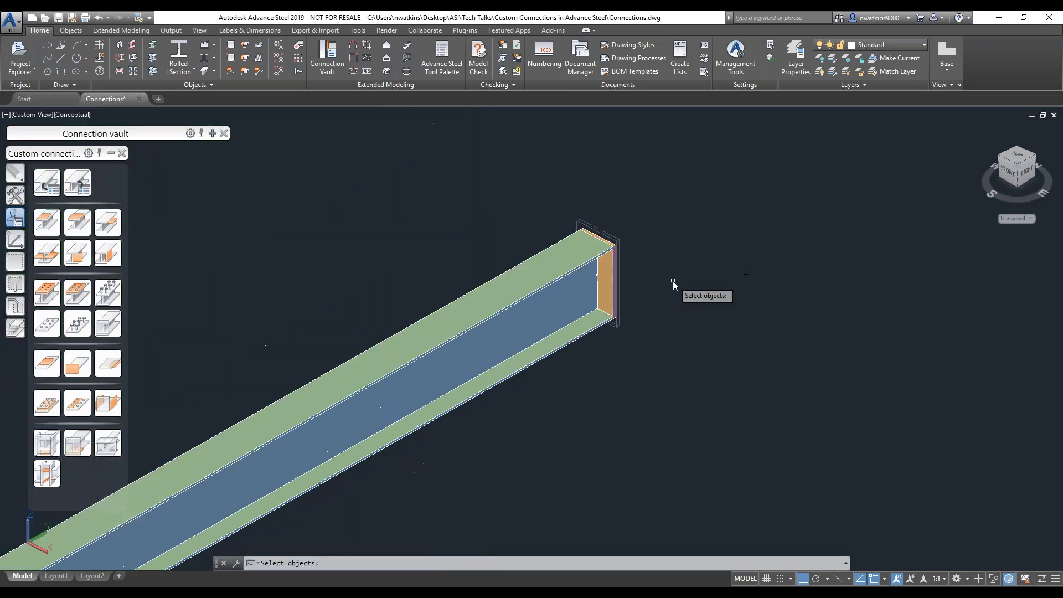
left_click(540, 180)
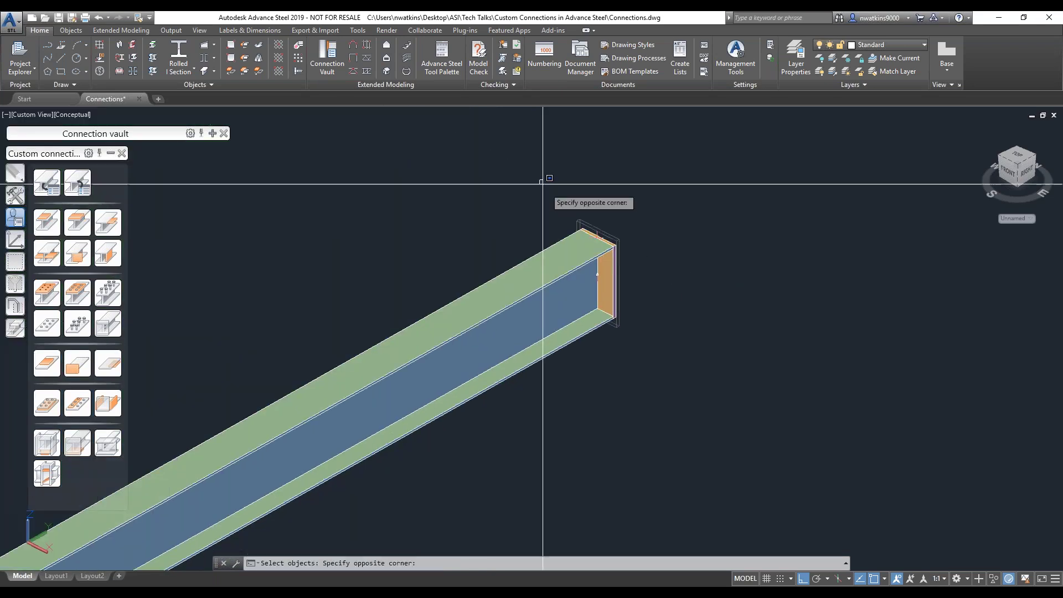
left_click(671, 365)
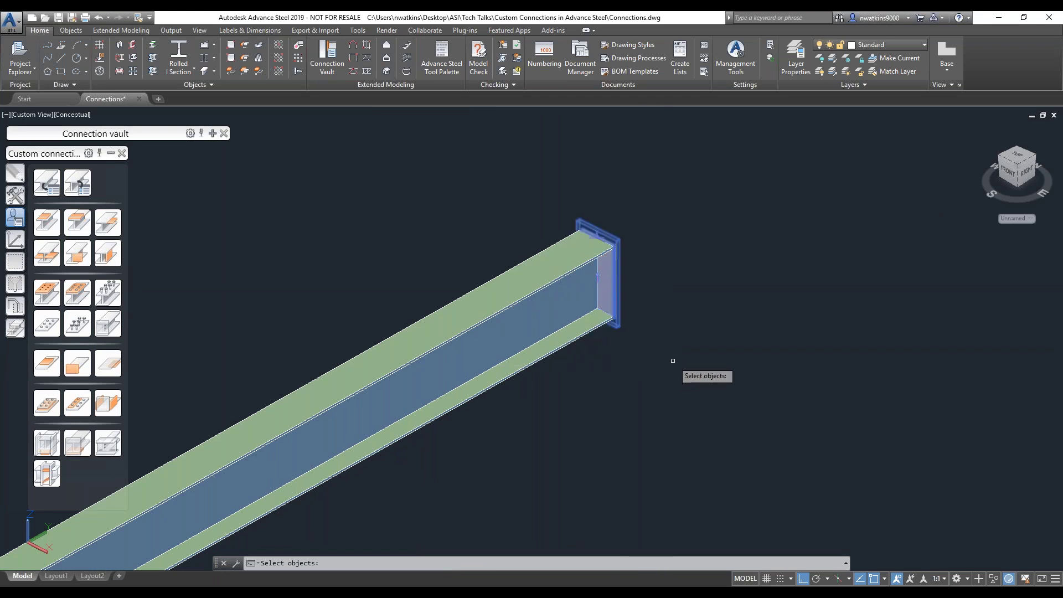
key("Return")
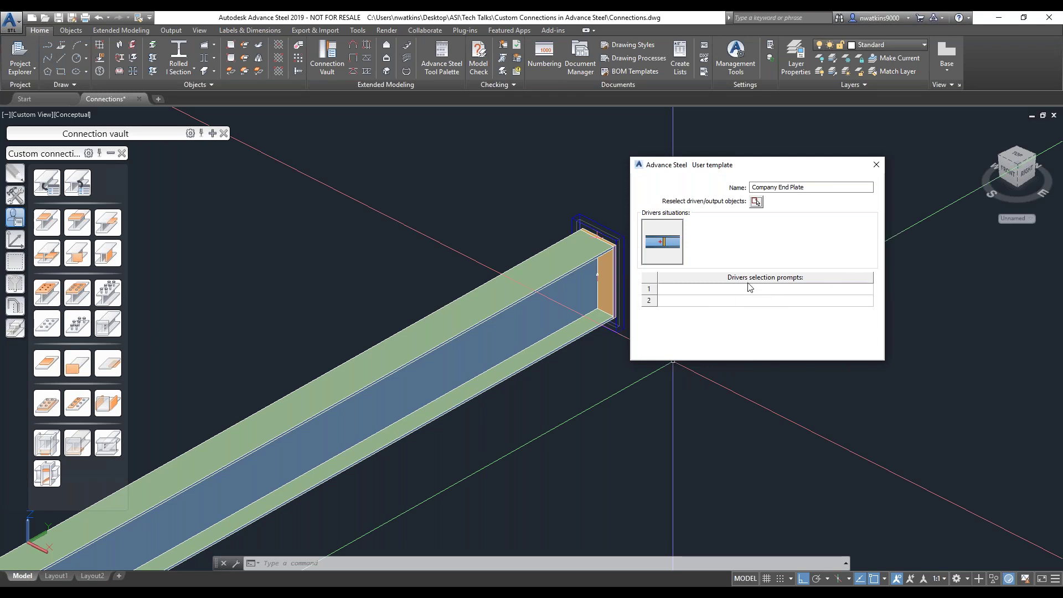
Set the driver selection prompts to "Beam" and "Reference Point" and close the template definition
left_click(771, 288)
left_click(776, 290)
type("Beam")
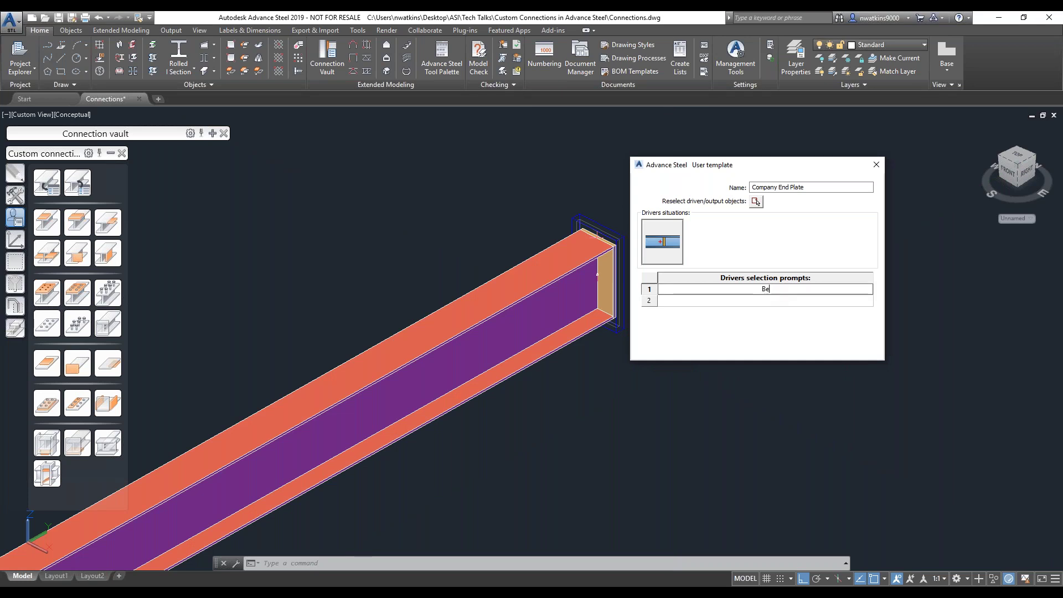
left_click(765, 302)
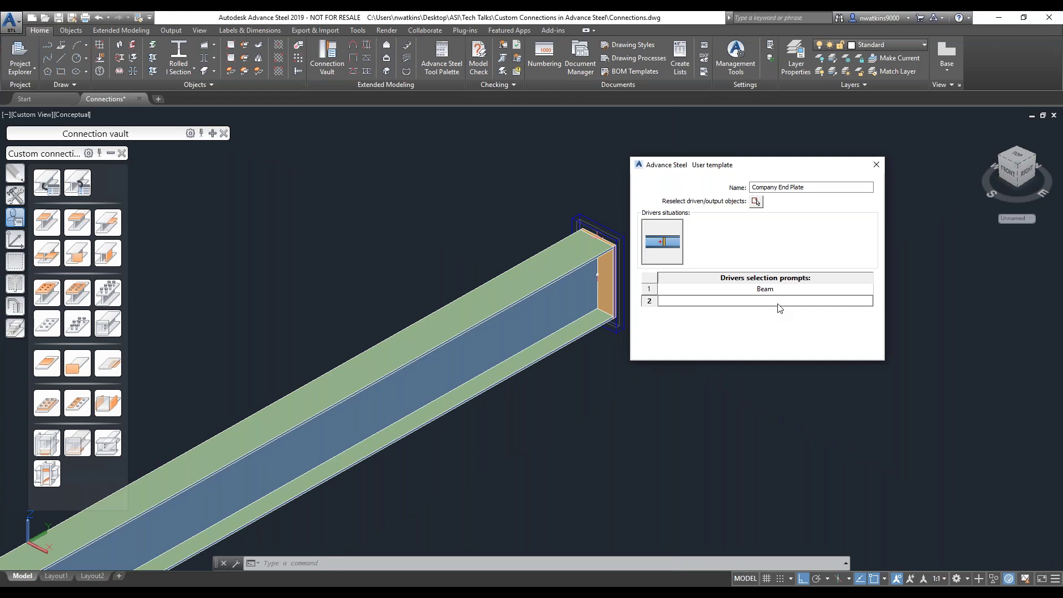
type("eference Point")
left_click(876, 165)
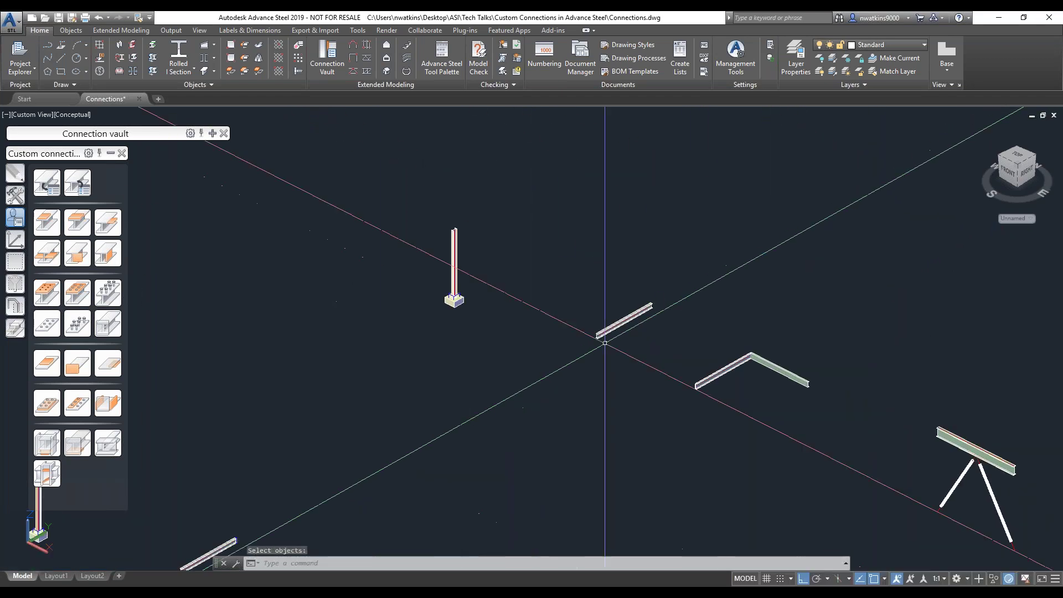
Insert the Company End Plate template from Connections.dwg on the bare beam, with the reference point at its web end
scroll(695, 267, "up", 6)
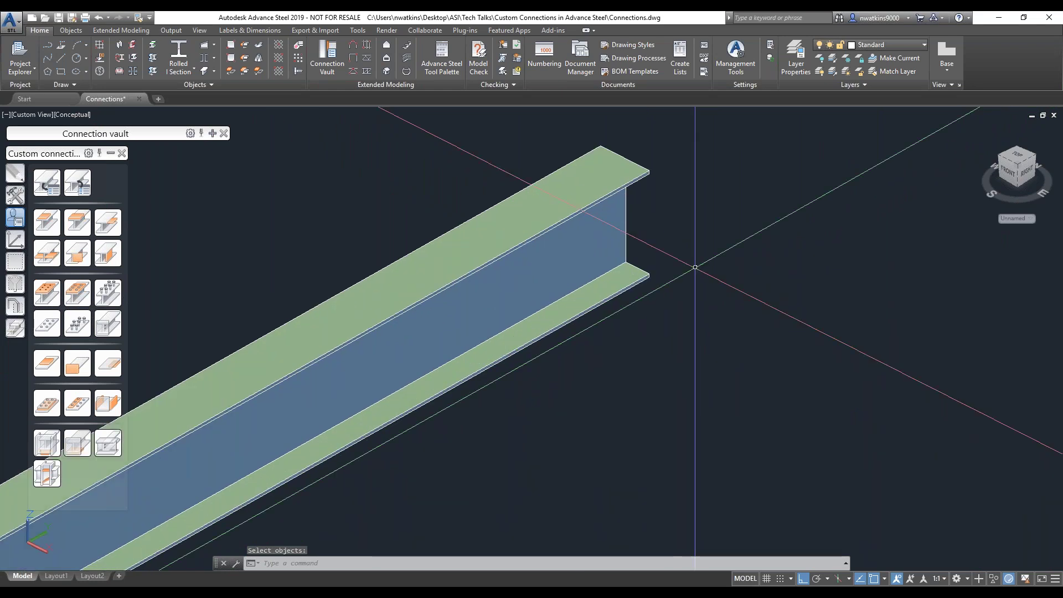
left_click(74, 180)
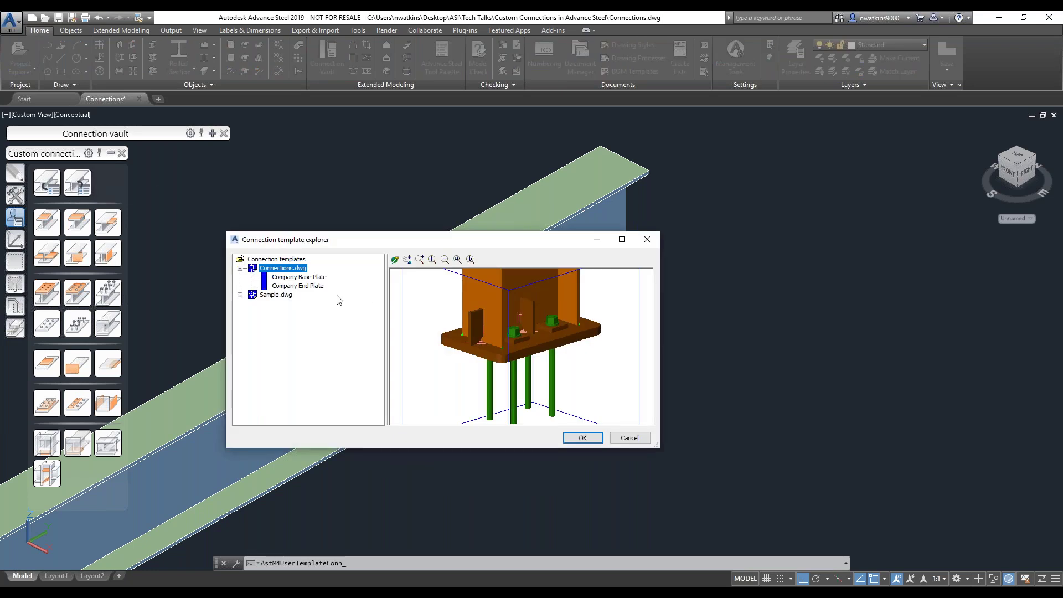
left_click(317, 287)
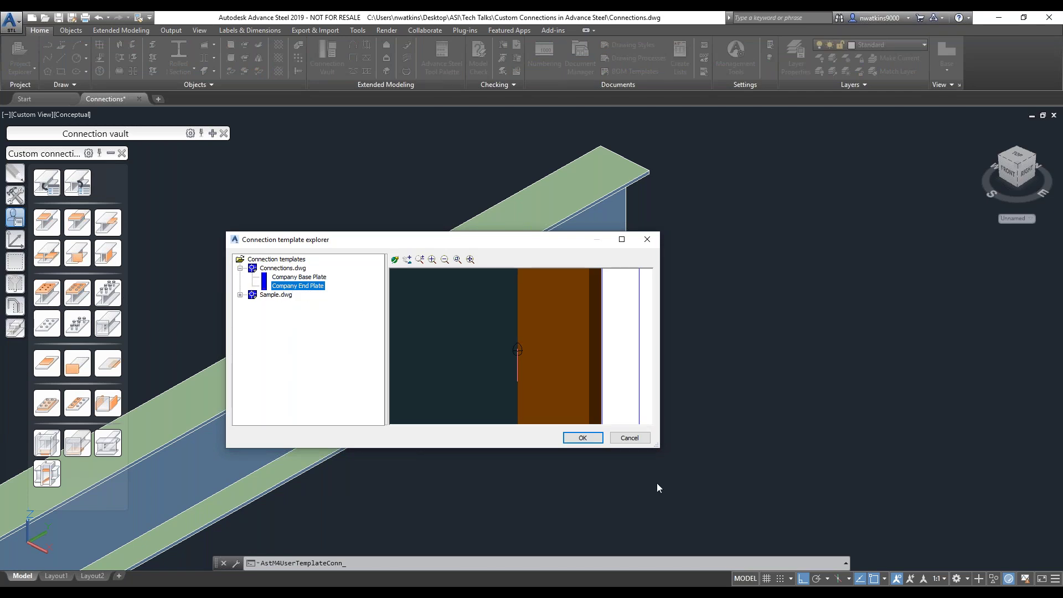
left_click(589, 439)
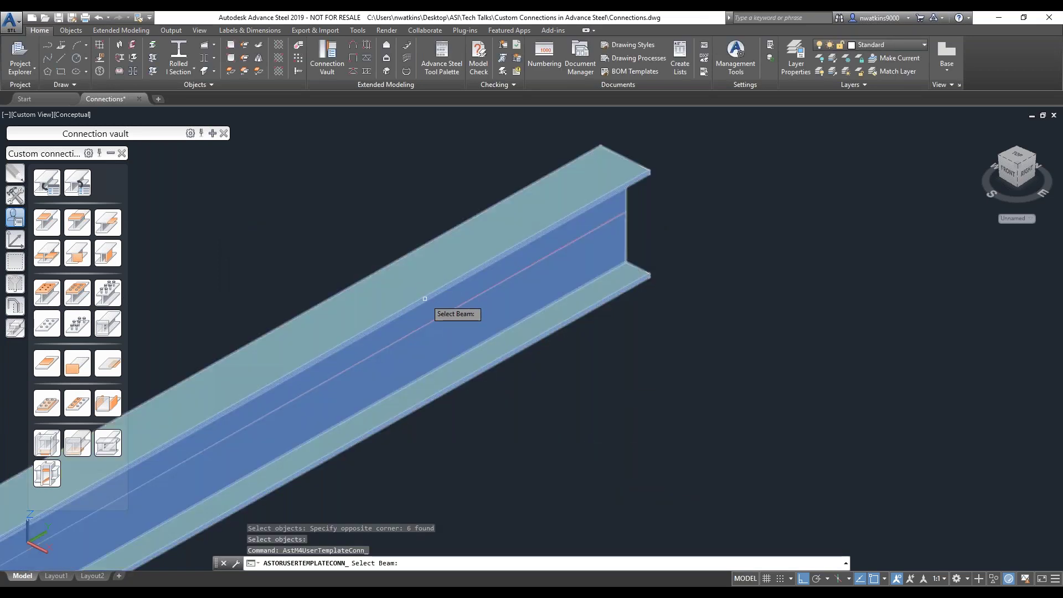
left_click(426, 299)
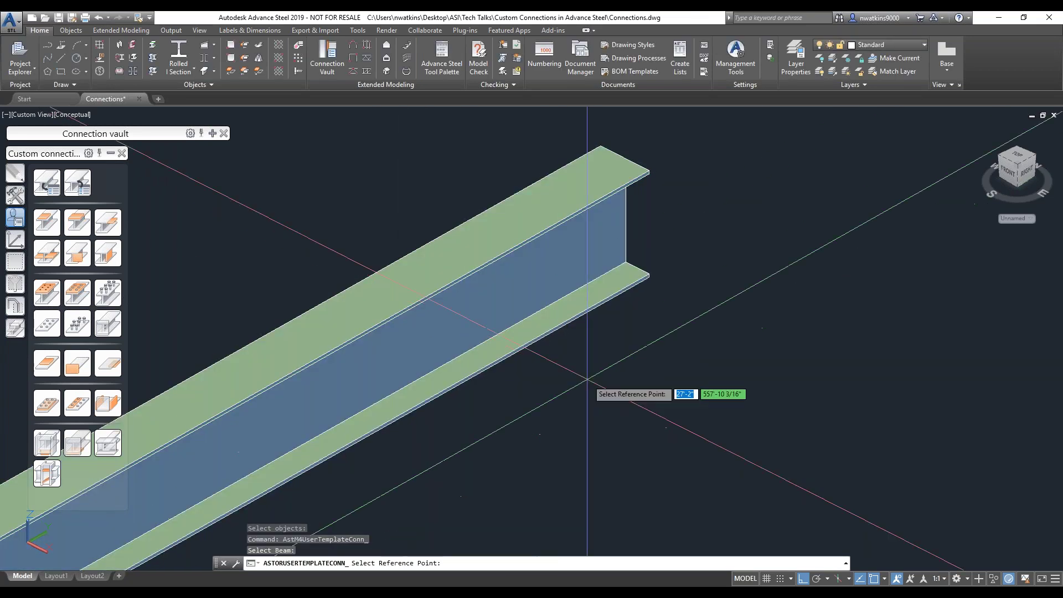
left_click(626, 213)
Examine the inserted end plate connection with its General and Update settings, and close its properties
middle_click_drag(435, 189, 443, 214)
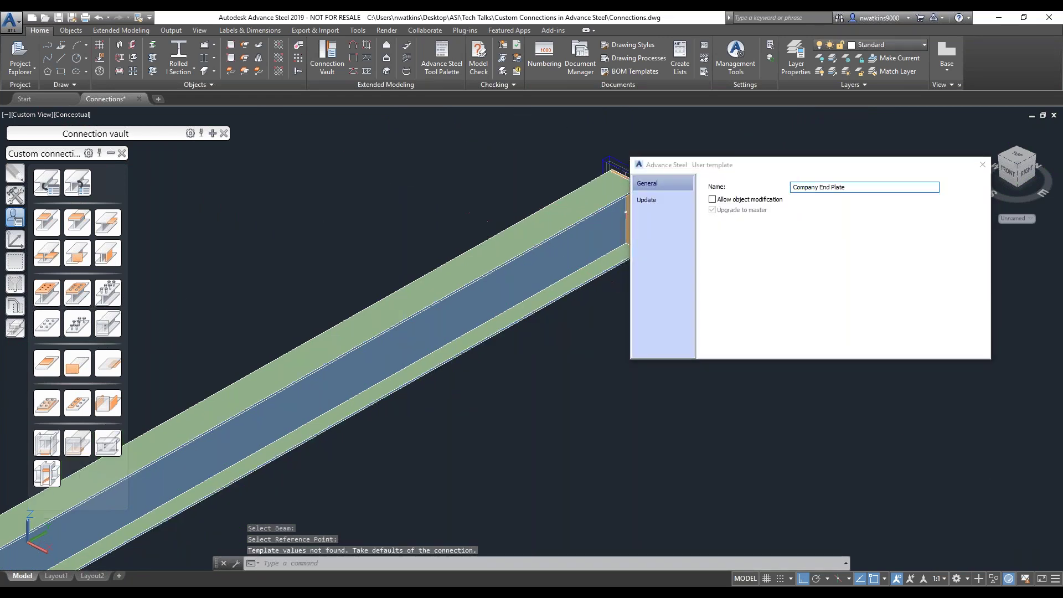
middle_click_drag(565, 331, 253, 390)
scroll(344, 256, "up", 5)
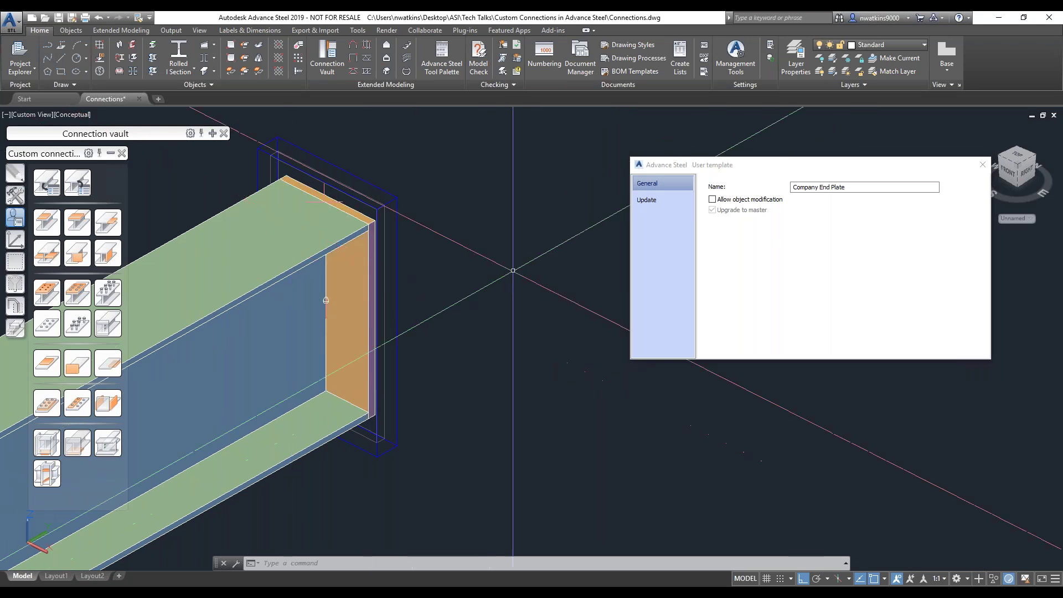
left_click(665, 200)
left_click(662, 185)
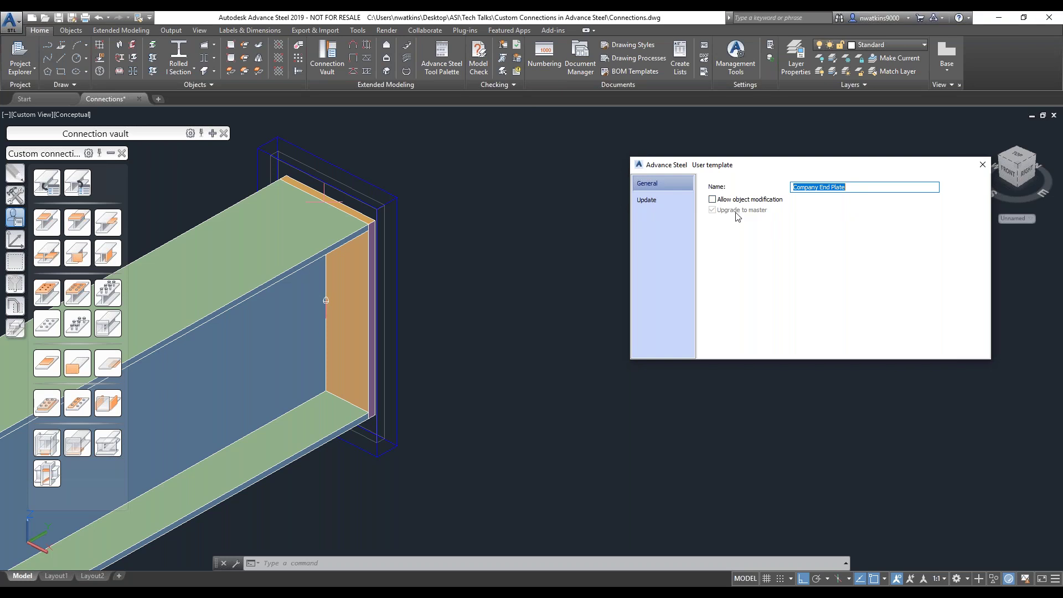
left_click_drag(713, 203, 910, 292)
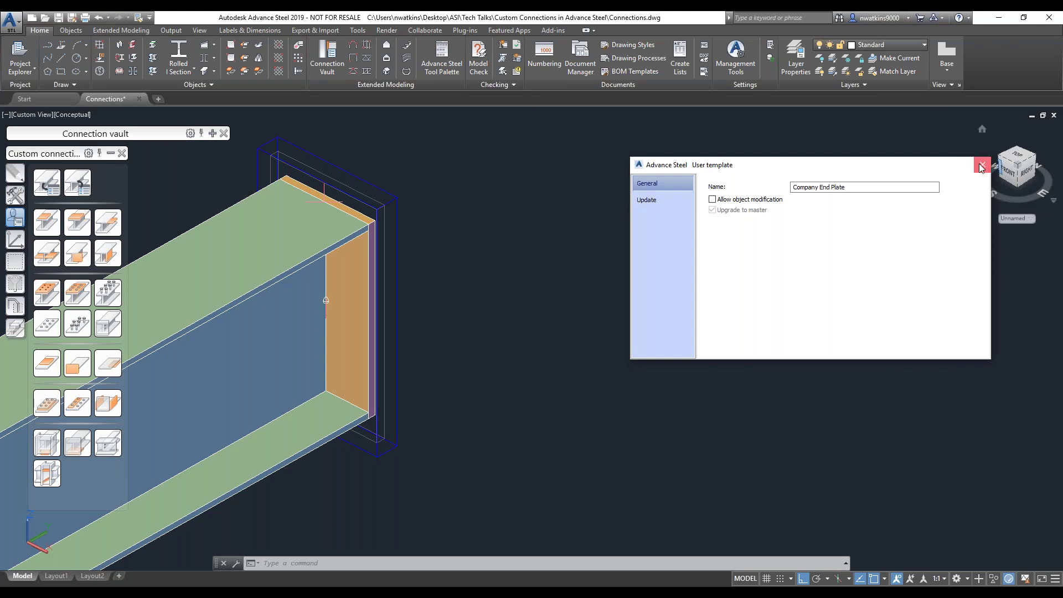
left_click(982, 166)
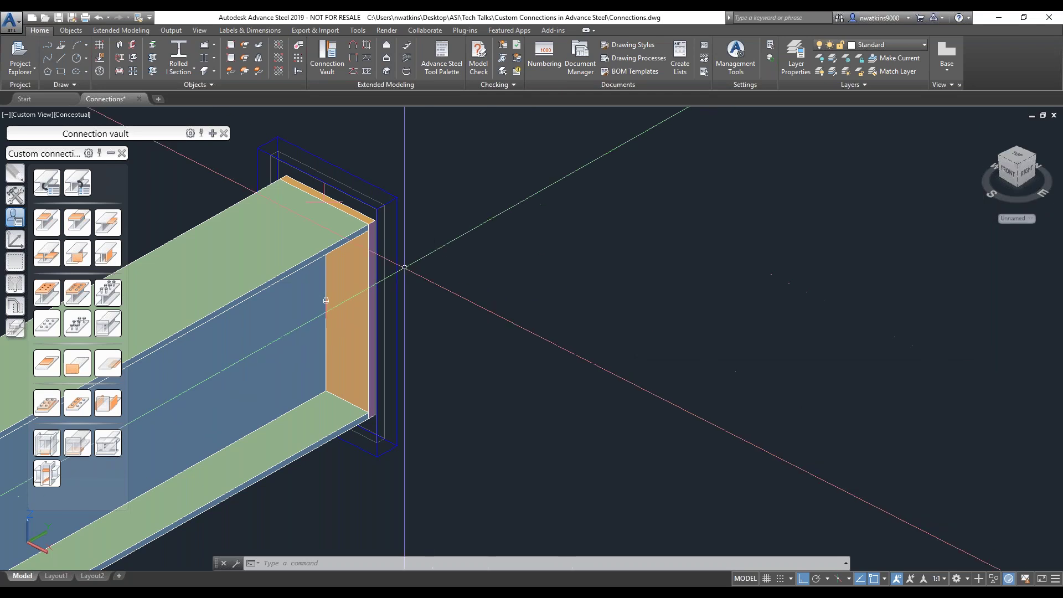
Examine the existing bolted connection at the corner where the two beams meet
scroll(404, 267, "down", 2)
scroll(405, 267, "down", 4)
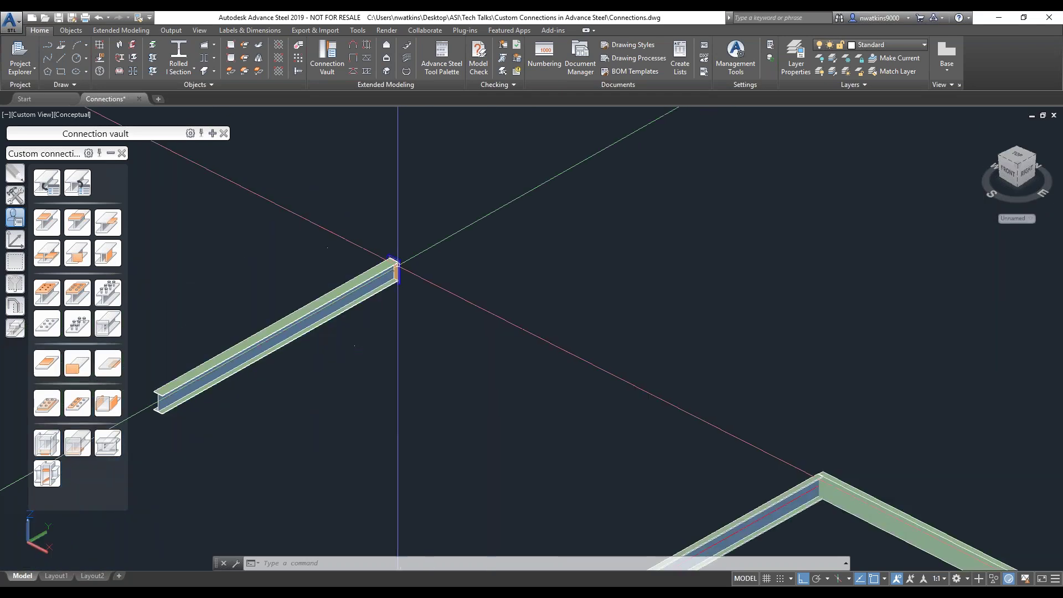
middle_click_drag(372, 318, 532, 351)
scroll(532, 351, "down", 3)
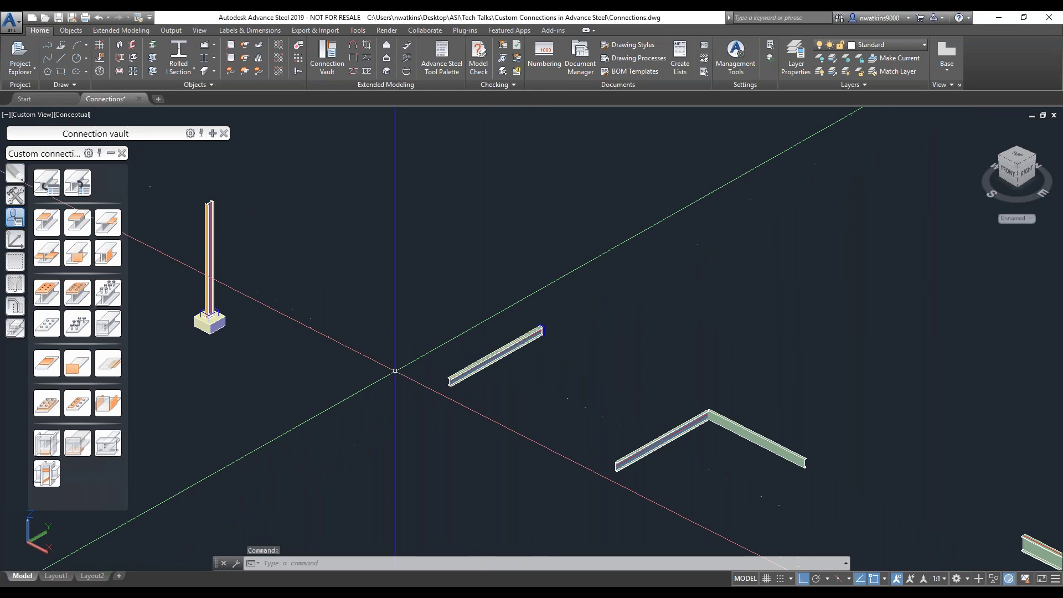
scroll(363, 383, "down", 3)
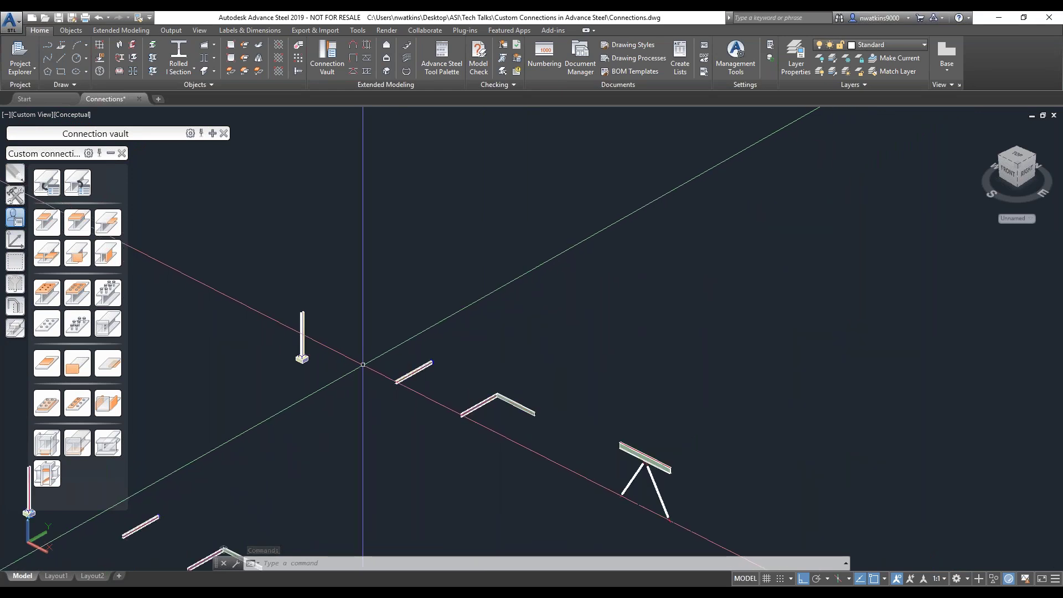
middle_click_drag(363, 431, 204, 343)
scroll(343, 308, "up", 5)
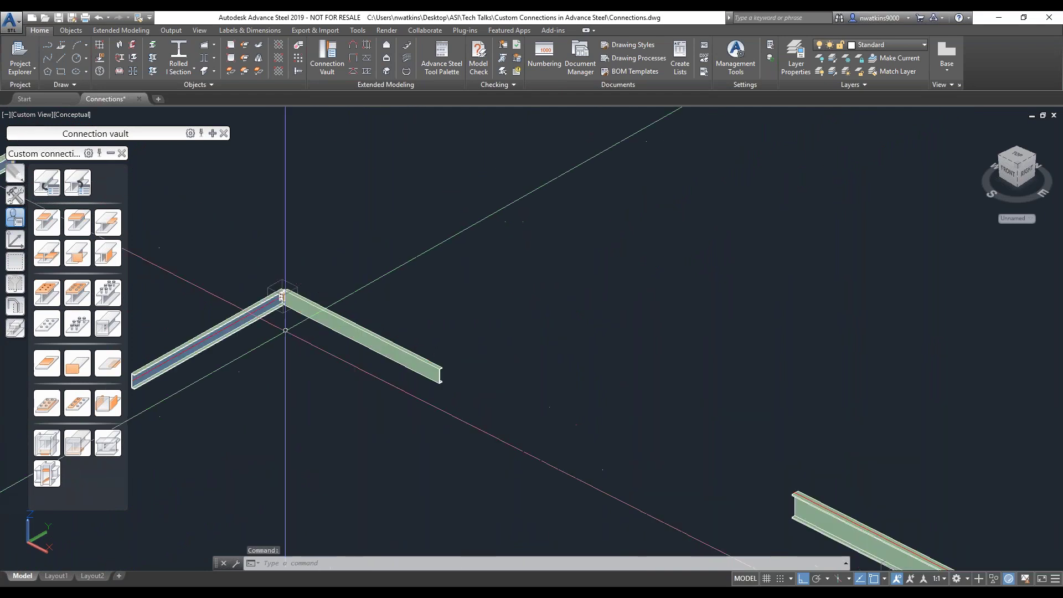
middle_click_drag(293, 302, 397, 385)
key("Escape")
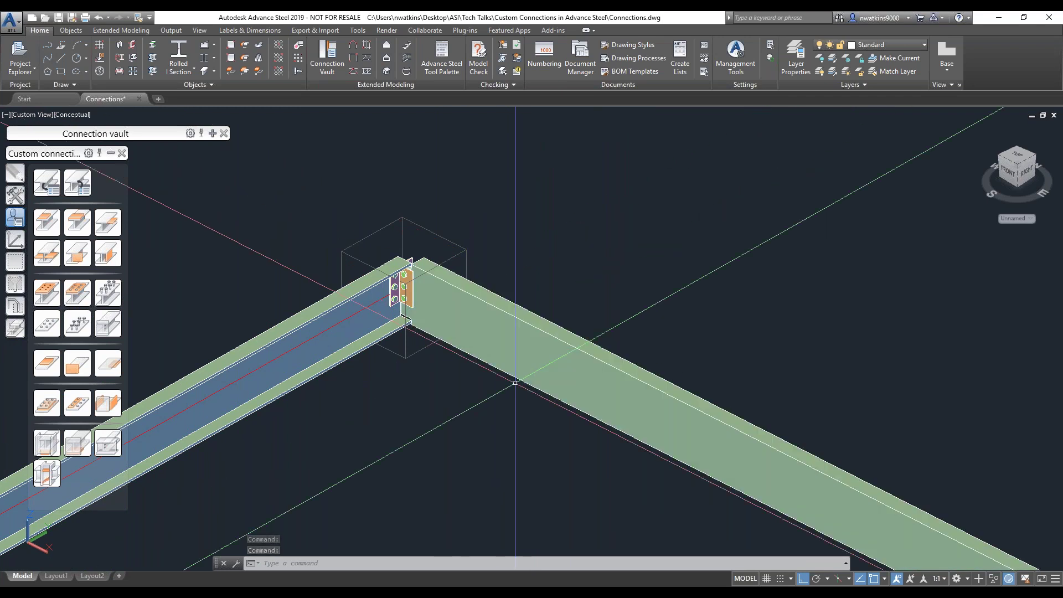
Start a 2 beams connection template named "Channel Clip", using the two beams meeting at the bolted corner as drivers
left_click(42, 185)
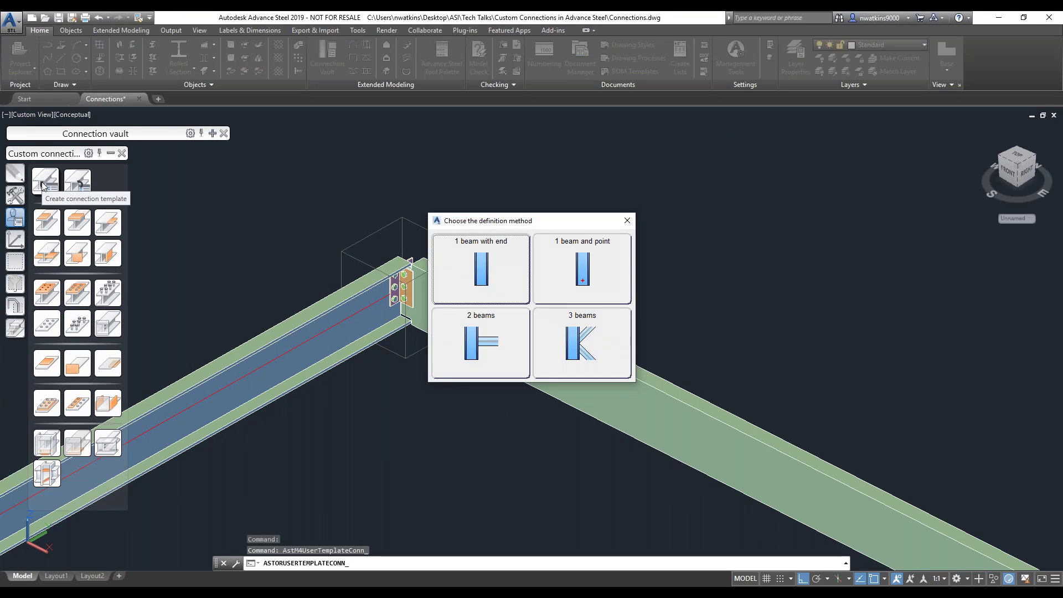
left_click(472, 351)
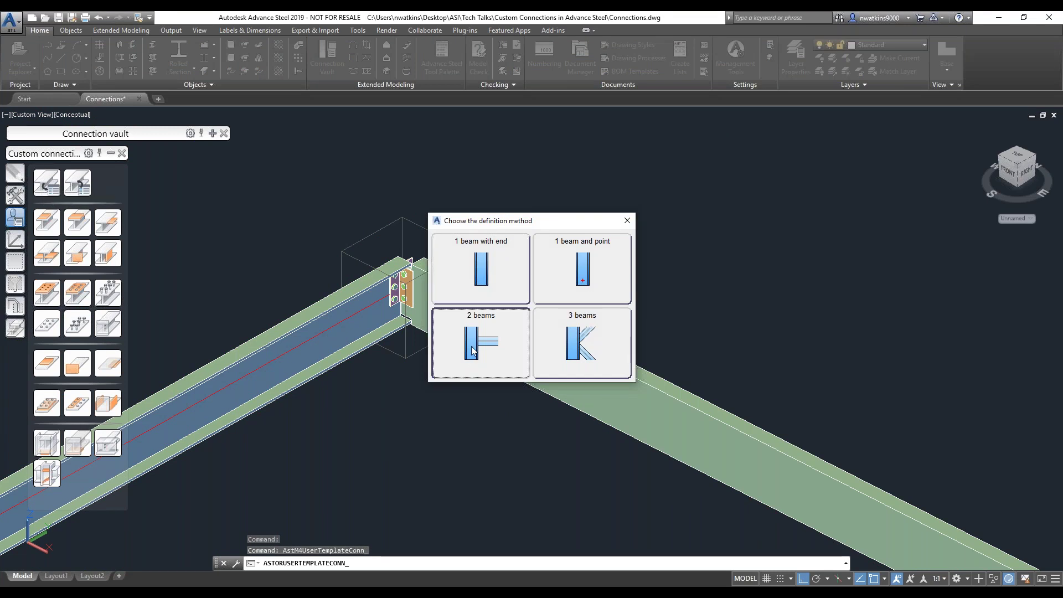
left_click(258, 343)
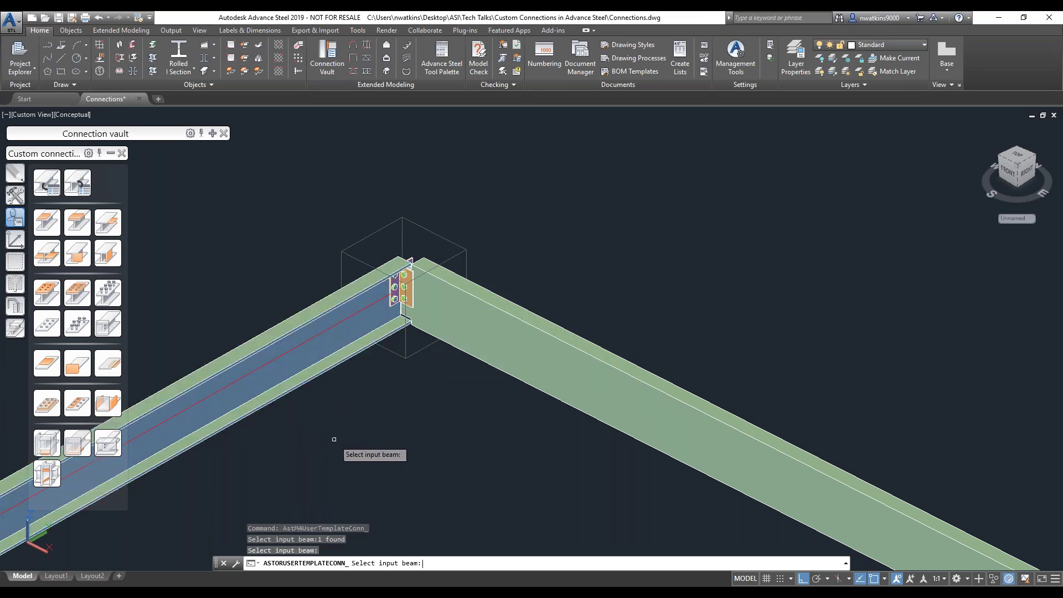
left_click(554, 336)
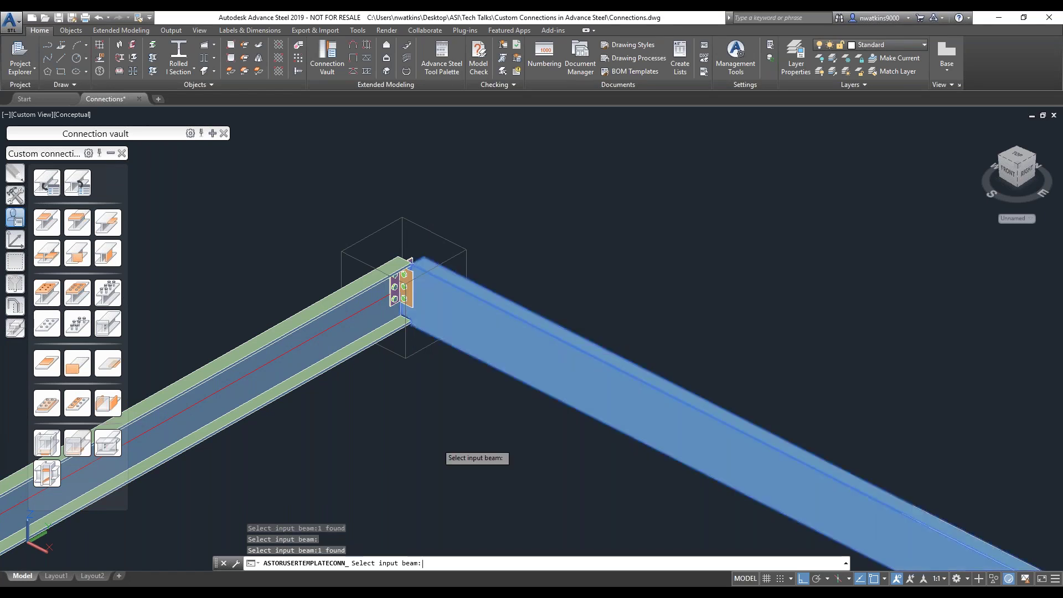
key("Return")
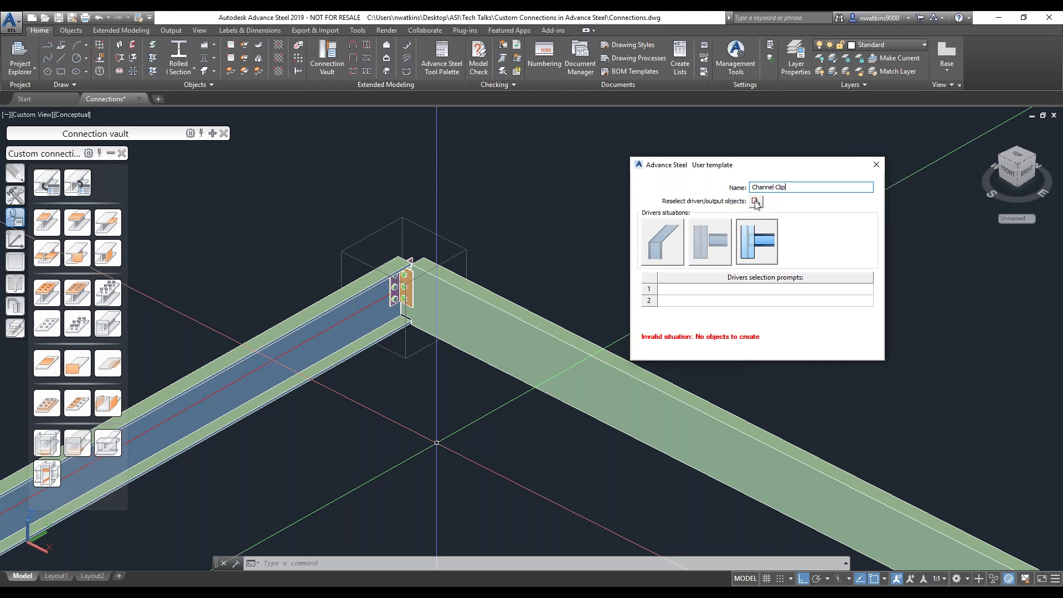
Assign all the clip connection objects at the corner as the output objects of the Channel Clip template
left_click(756, 201)
left_click(275, 156)
left_click(551, 419)
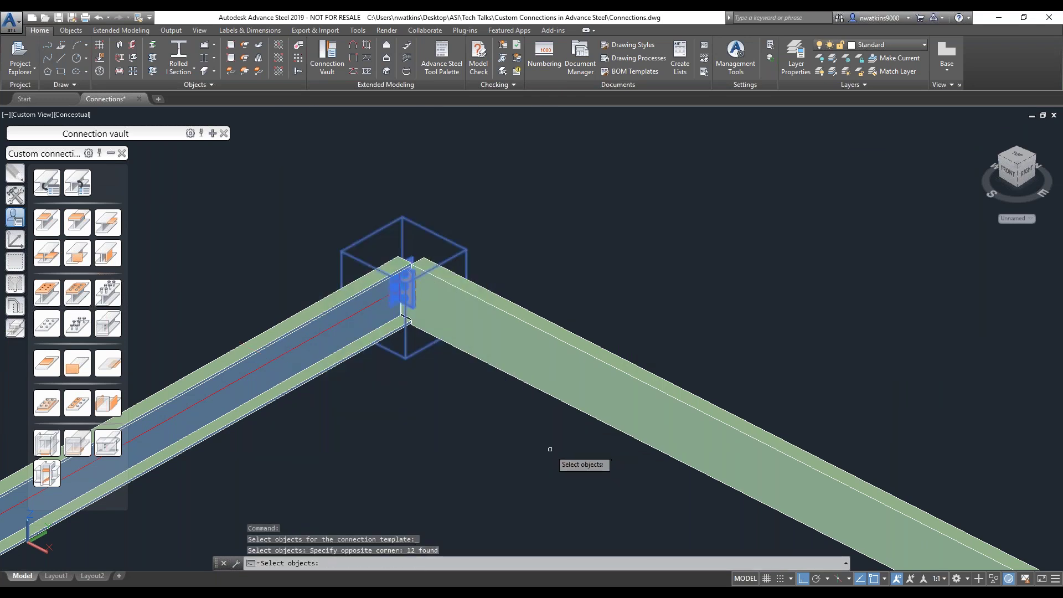
key("Return")
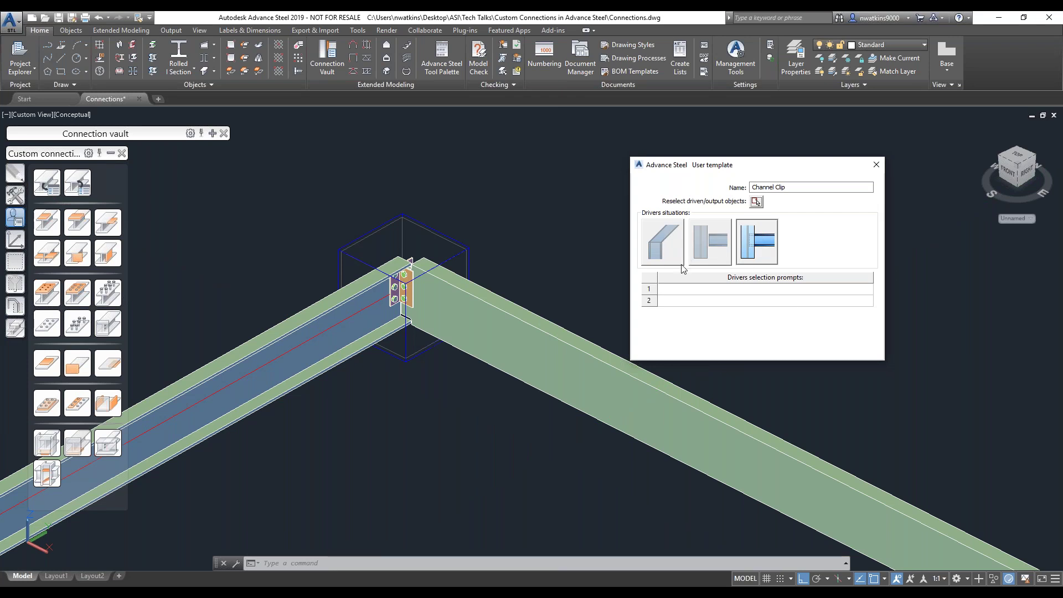
Set both driver selection prompts to "Beam" and close the Channel Clip template definition
left_click(751, 293)
left_click(765, 292)
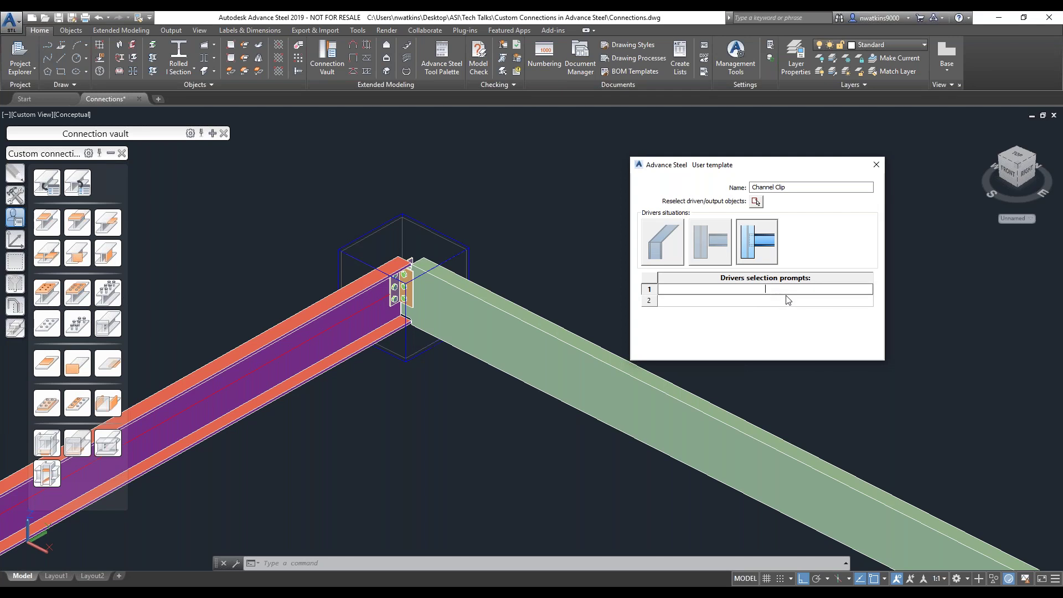
type("Beam")
left_click(773, 302)
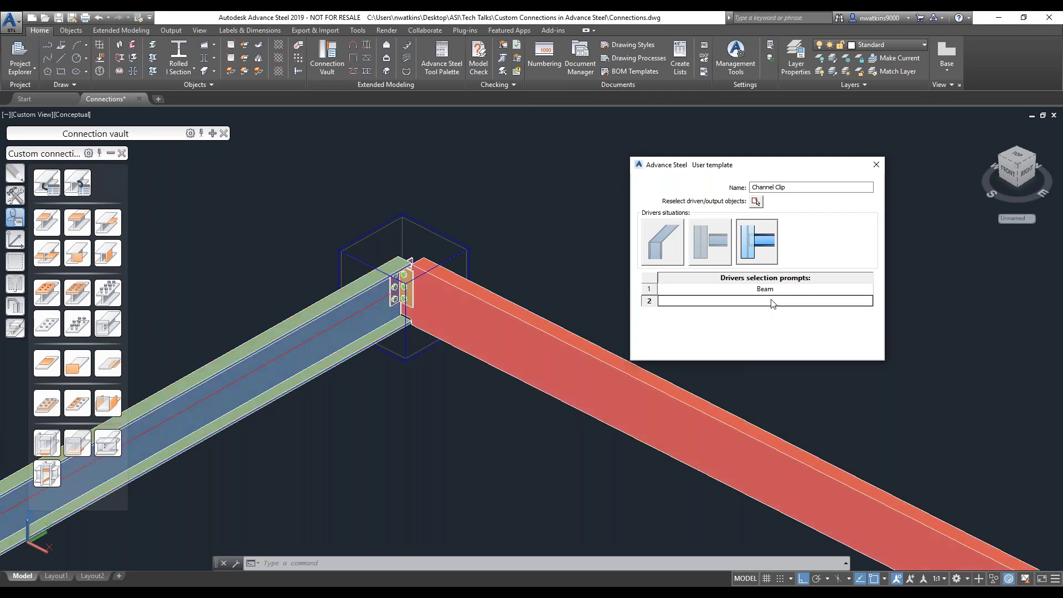
type("BV")
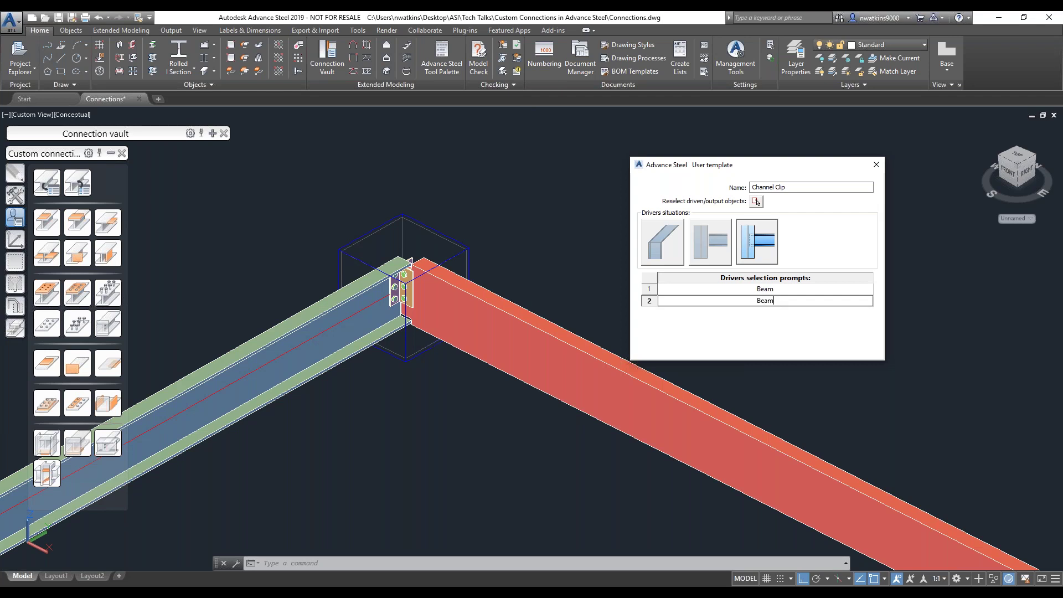
left_click(876, 165)
Insert the Channel Clip template from Connections.dwg between the two bare corner beams and close its properties
scroll(374, 339, "down", 10)
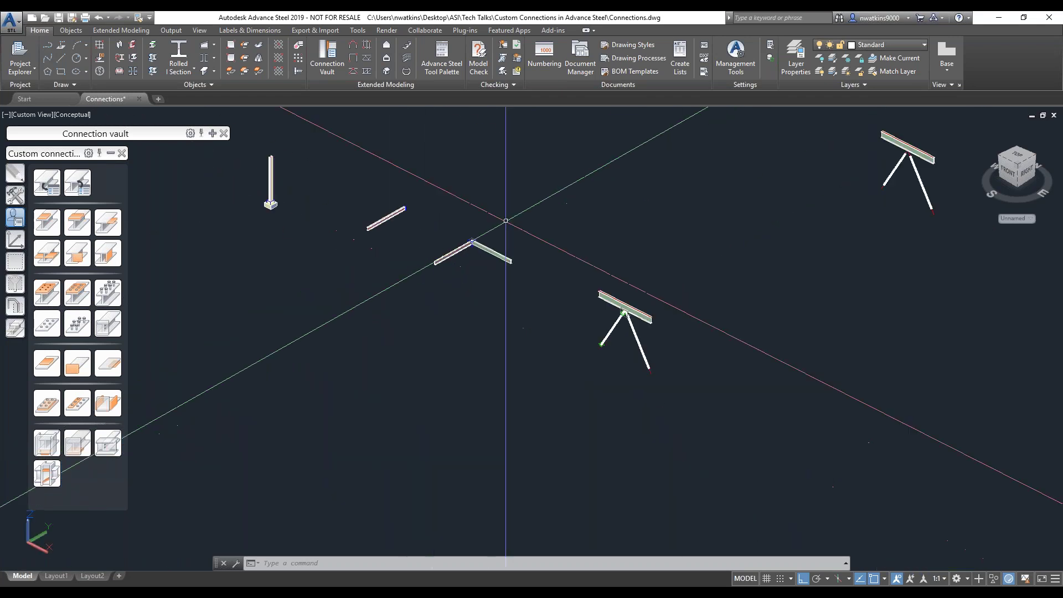
left_click_drag(374, 340, 260, 439)
key("Escape")
scroll(438, 296, "up", 8)
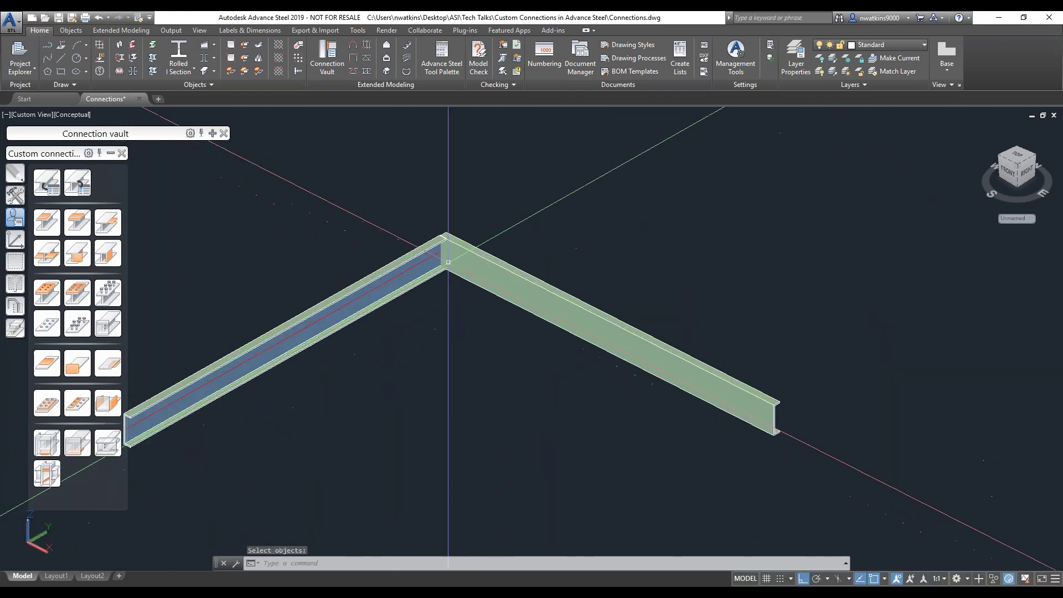
left_click(78, 180)
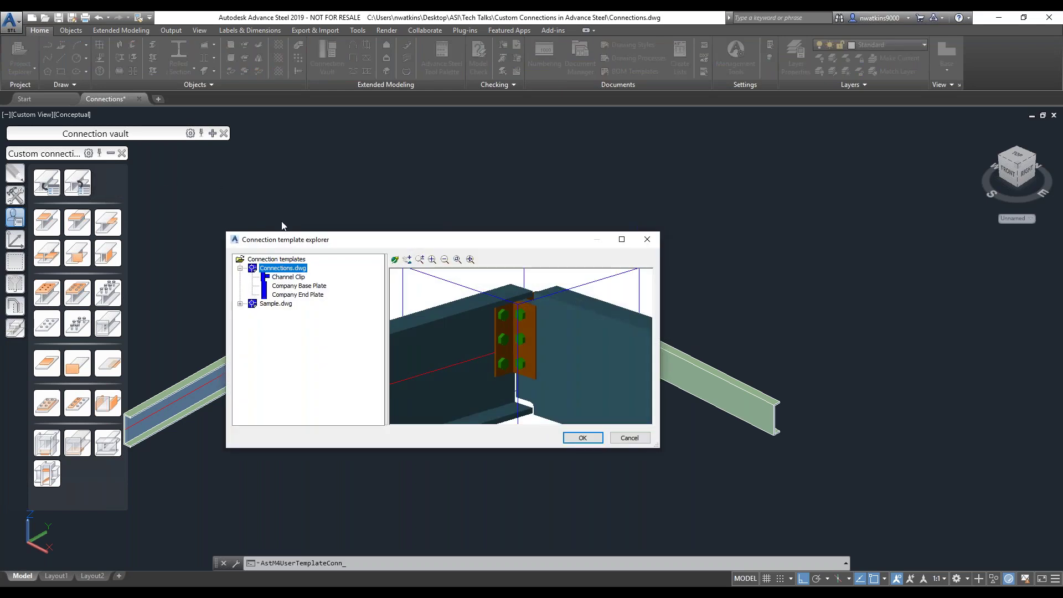
left_click(296, 279)
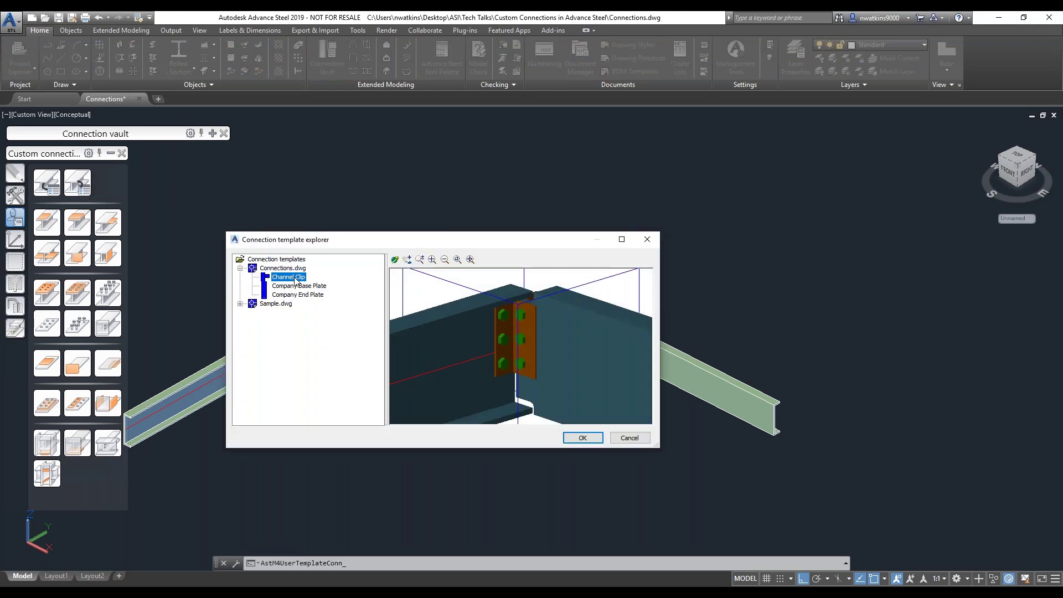
left_click(581, 438)
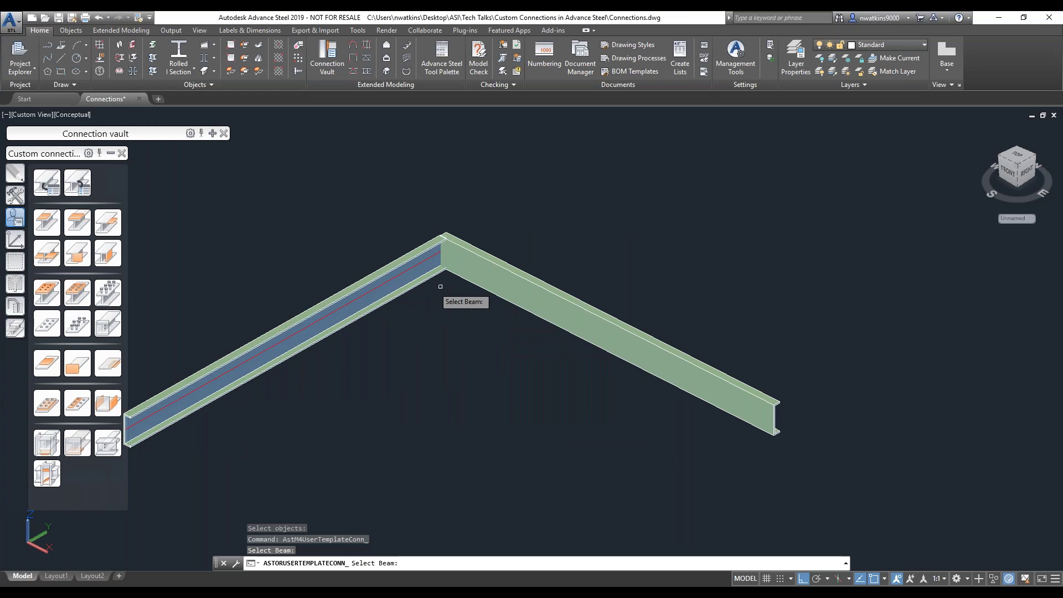
left_click(539, 287)
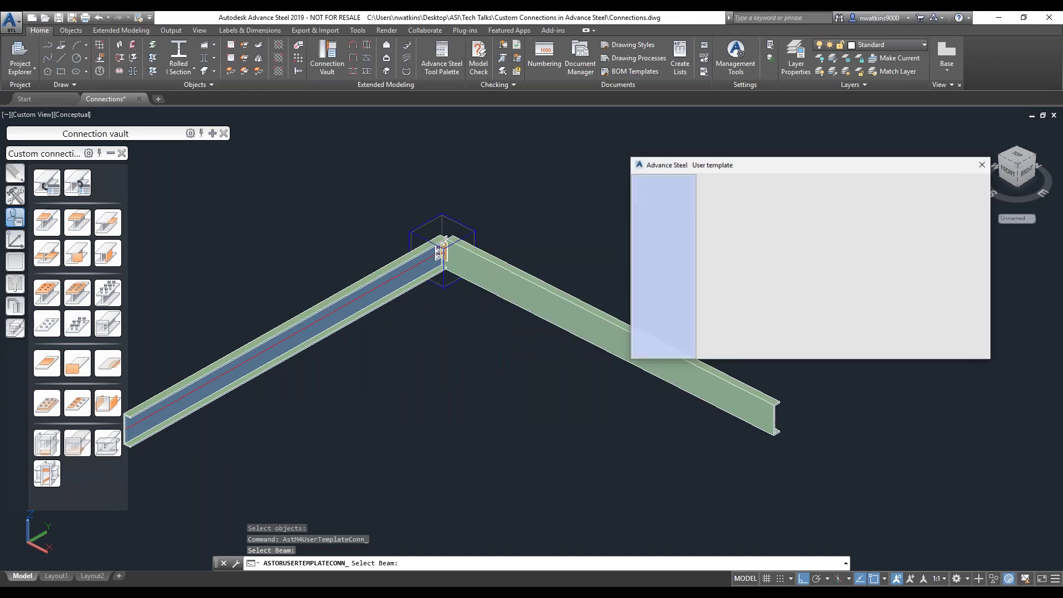
scroll(427, 263, "down", 5)
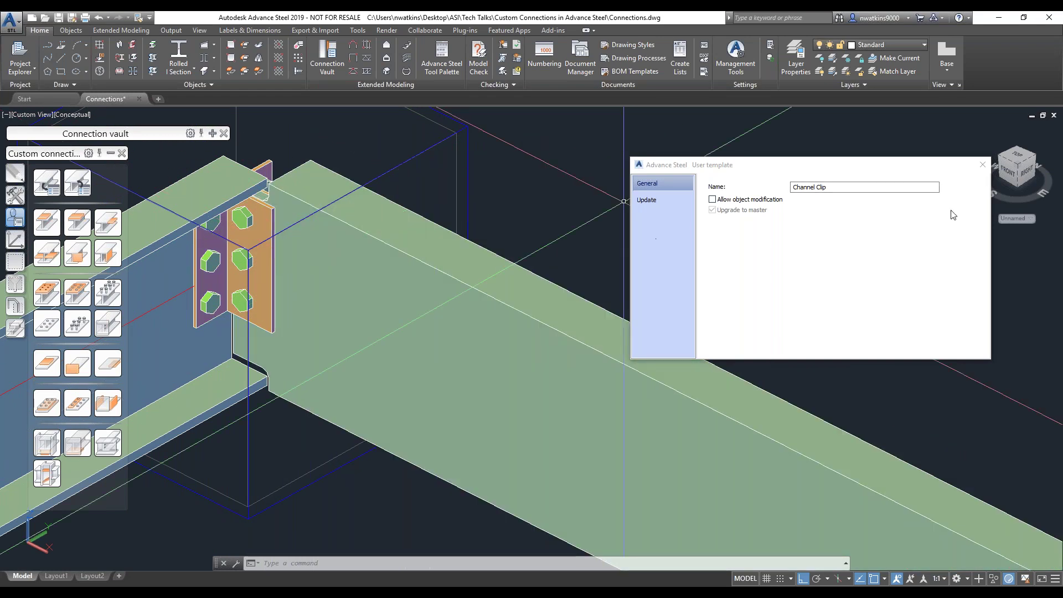
left_click(983, 165)
Examine the existing bolted gusset connection joining the two tube braces to the underside of the beam
scroll(238, 266, "down", 10)
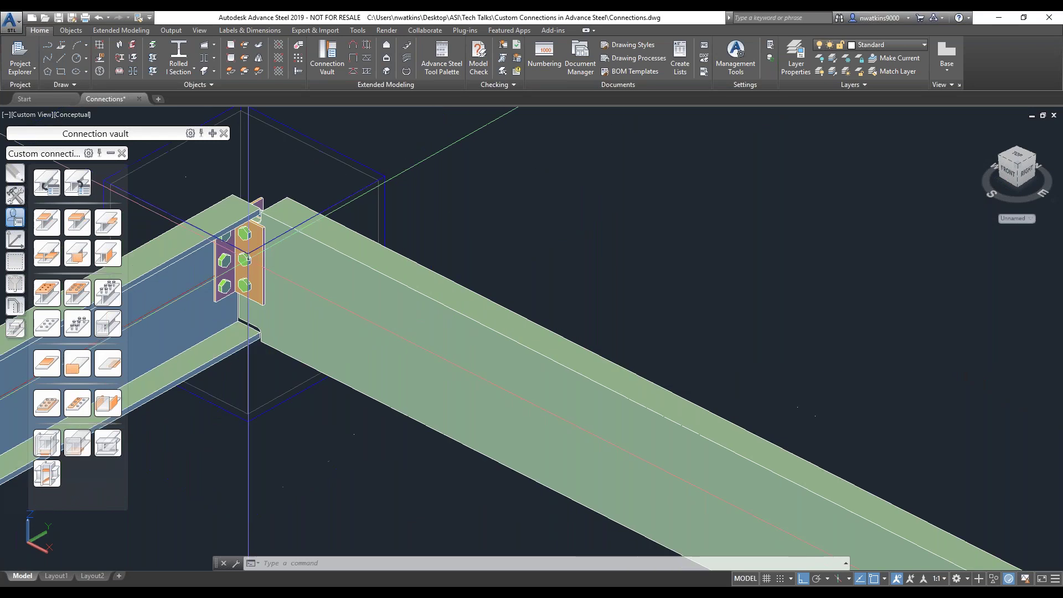
scroll(451, 388, "up", 10)
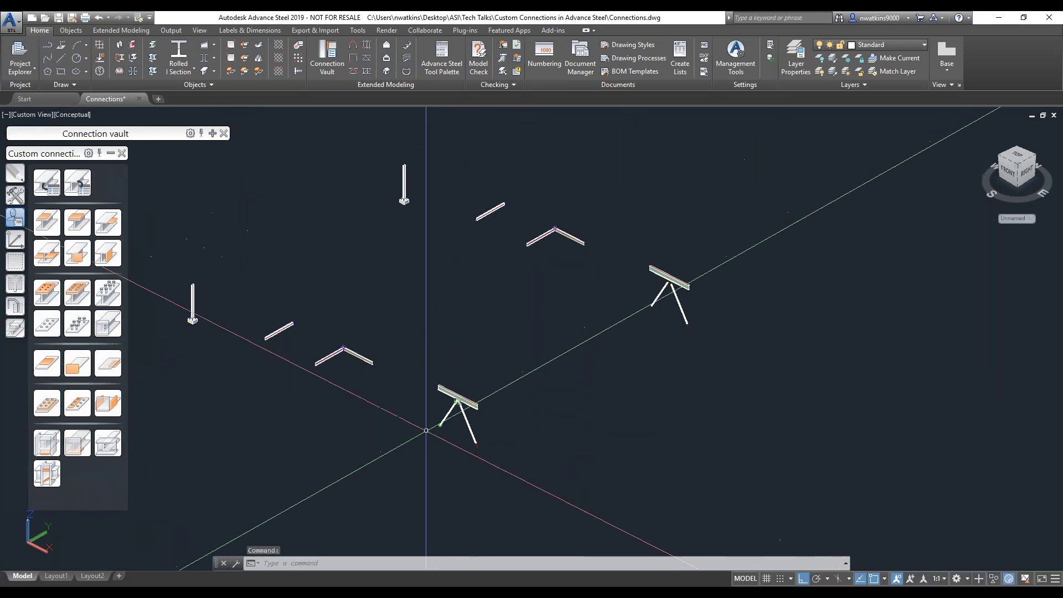
middle_click_drag(451, 388, 402, 346)
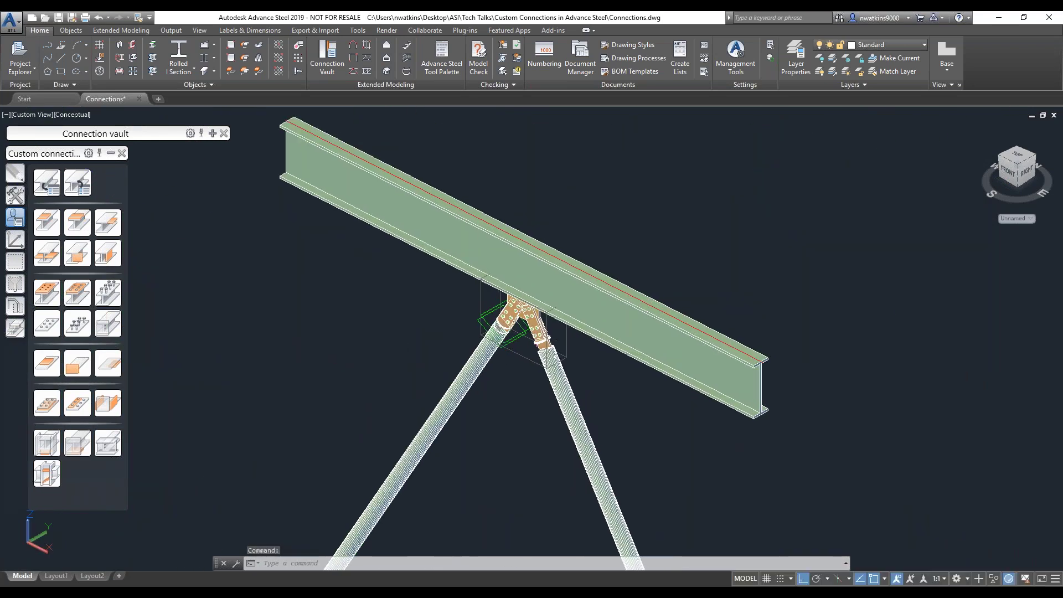
scroll(402, 346, "up", 3)
scroll(402, 344, "down", 2)
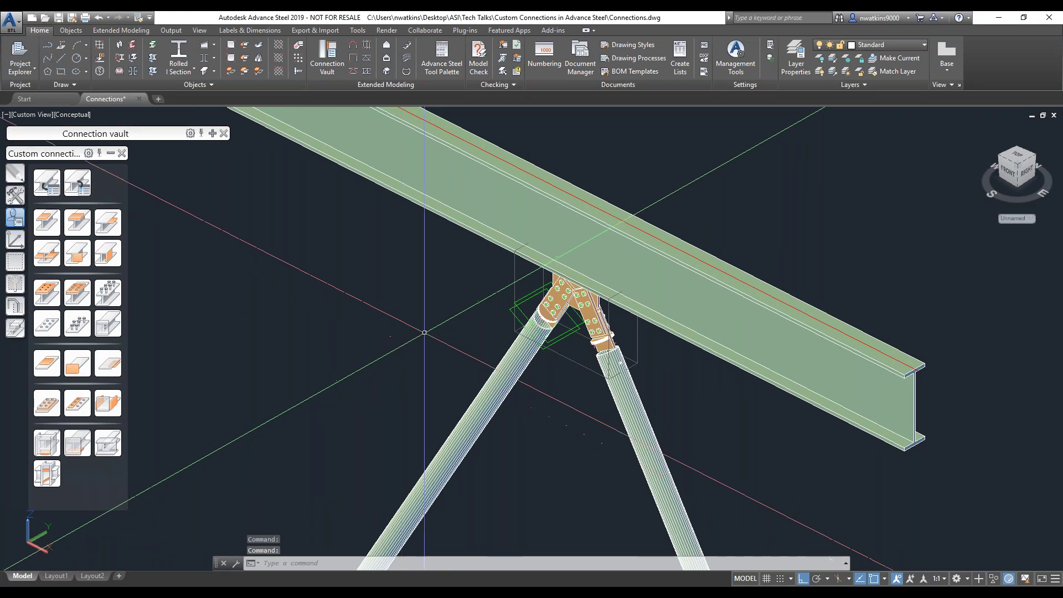
scroll(402, 343, "down", 2)
middle_click_drag(401, 344, 332, 325)
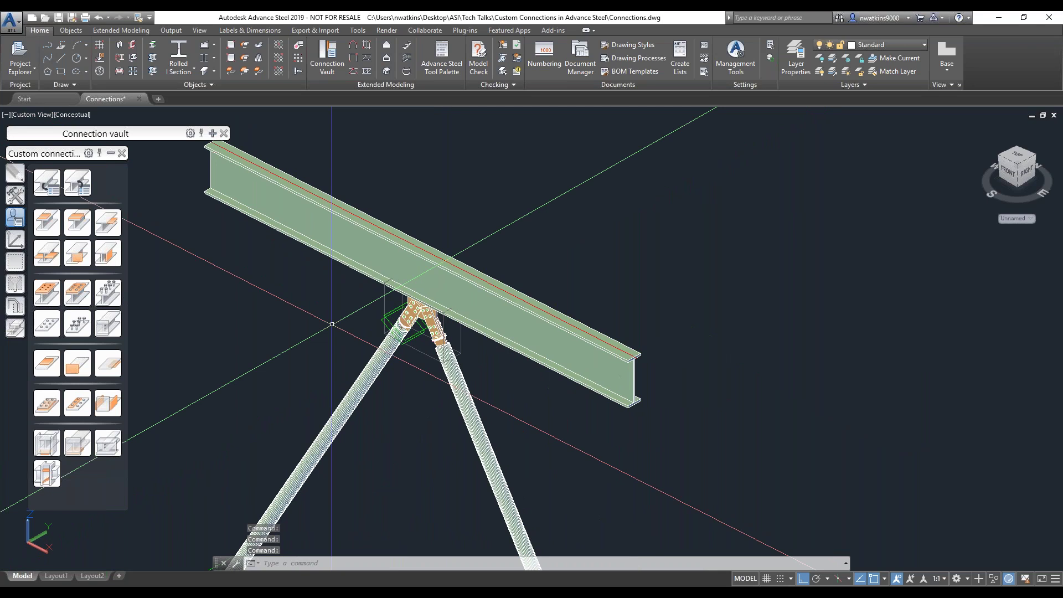
Start a 3 beams connection template, using the I-beam and the two tube braces as drivers
left_click(44, 185)
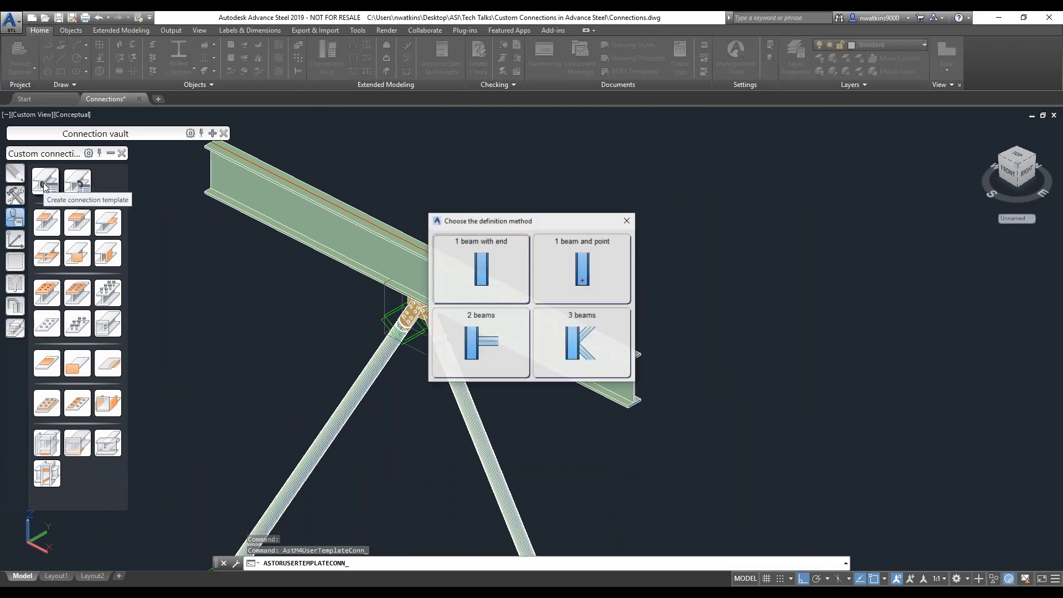
left_click(576, 345)
left_click(576, 345)
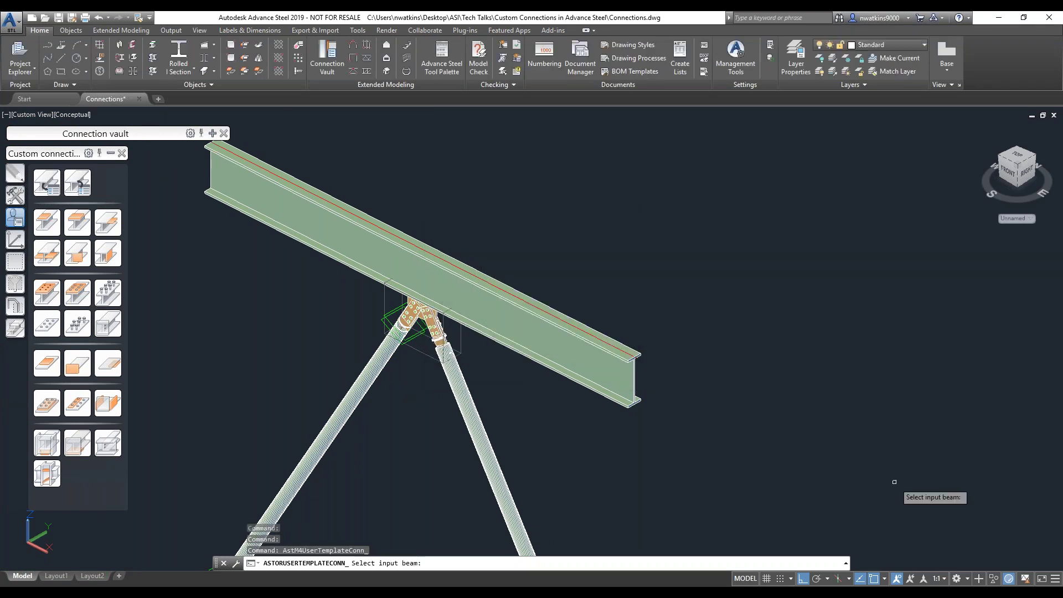
left_click(364, 221)
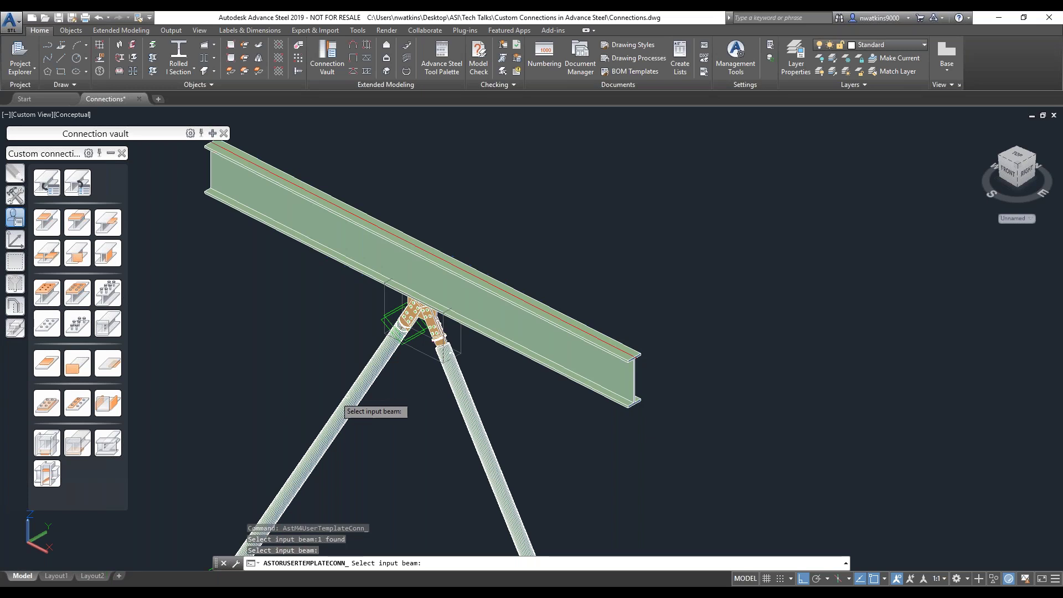
left_click(367, 389)
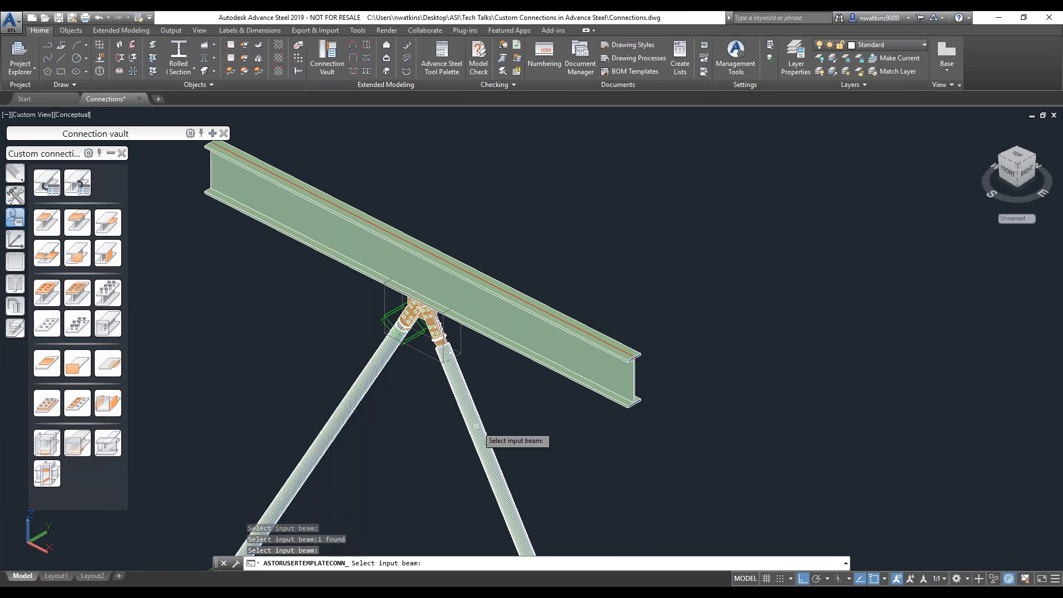
left_click(474, 413)
key("Return")
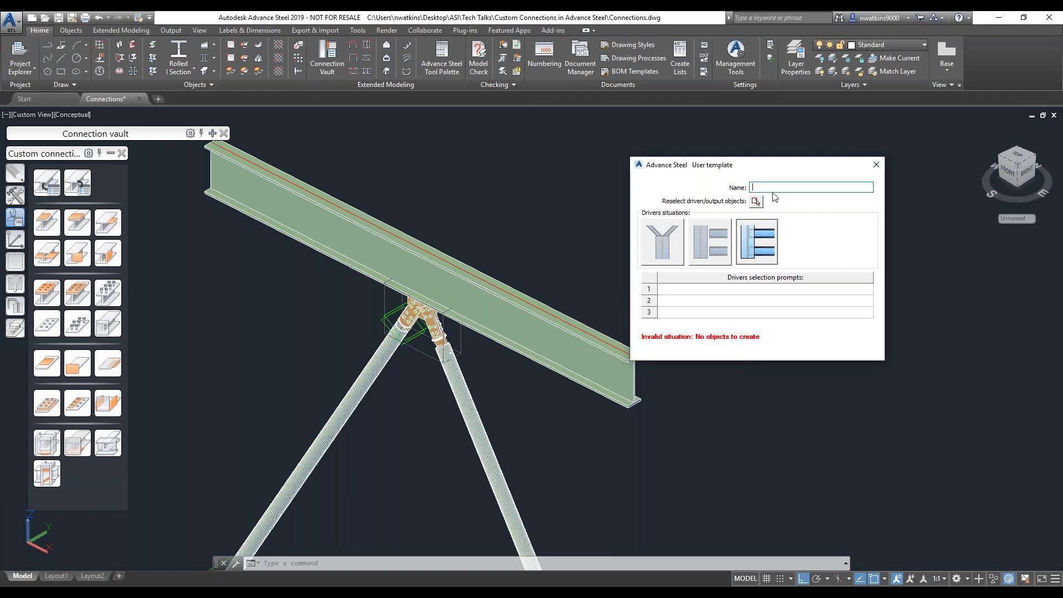
Name the template "3 Beam Tube Beam" and set all three driver selection prompts to "Beam"
type("Tube Beam")
left_click(752, 187)
type("3 Beam")
left_click(764, 290)
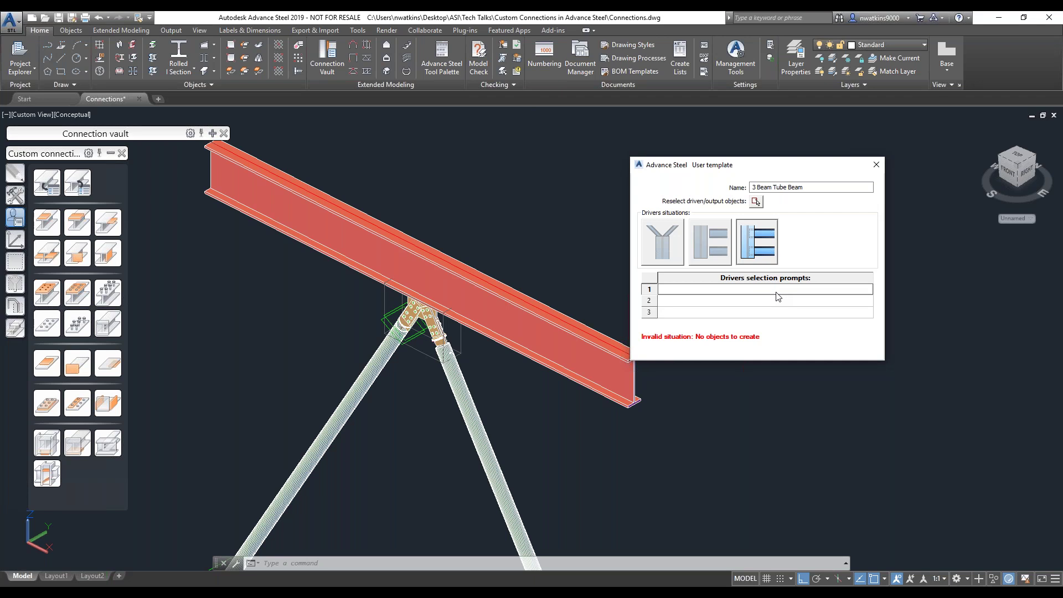
type("Beam")
left_click(774, 301)
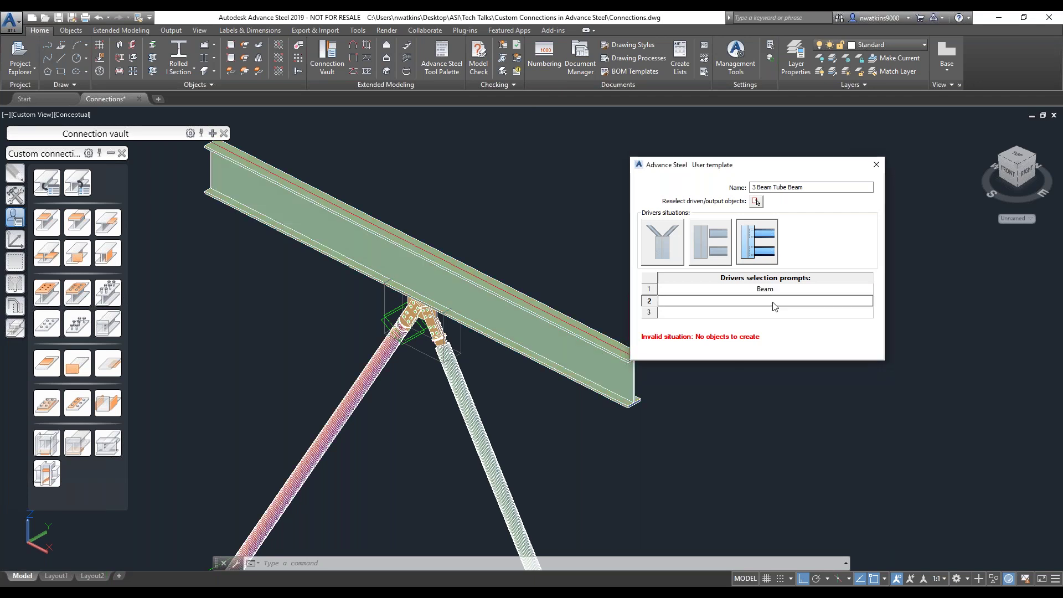
type("Beam")
left_click(777, 315)
type("Beam")
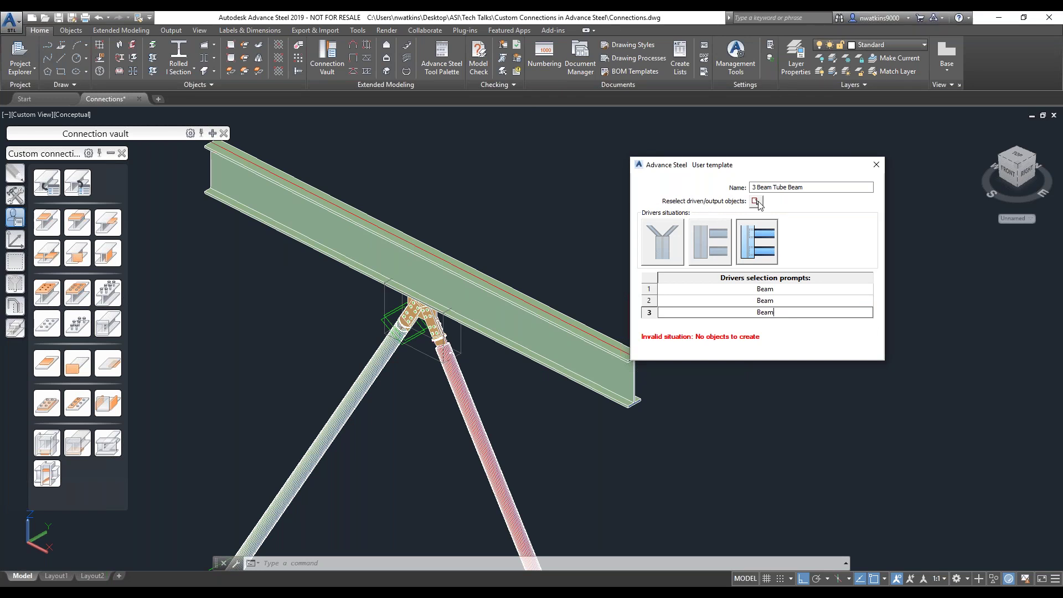
Assign all the brace connection objects as the 3 Beam Tube Beam template's output objects and close the definition
left_click(757, 203)
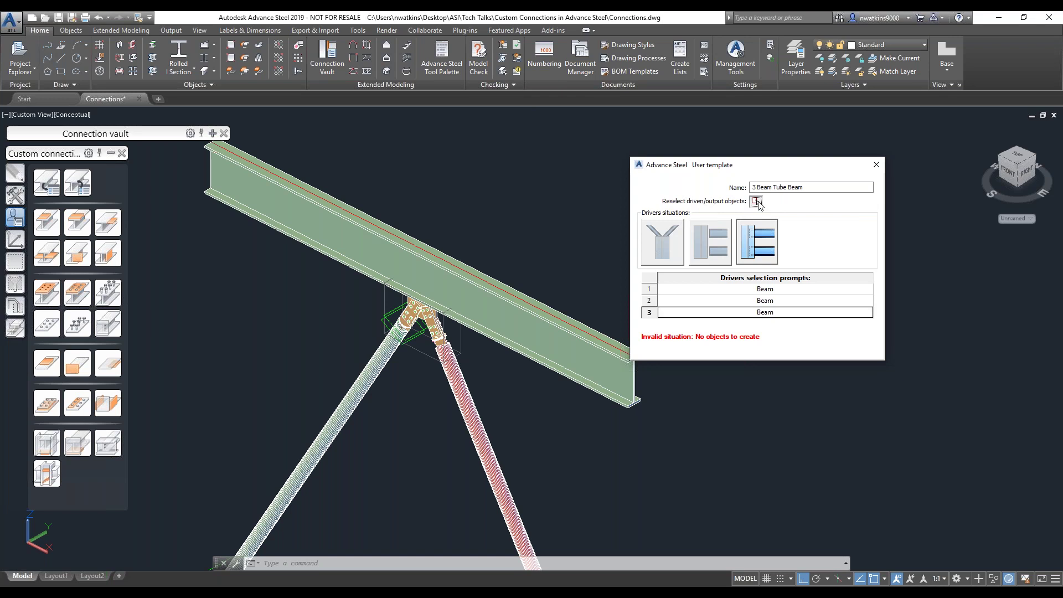
left_click(495, 384)
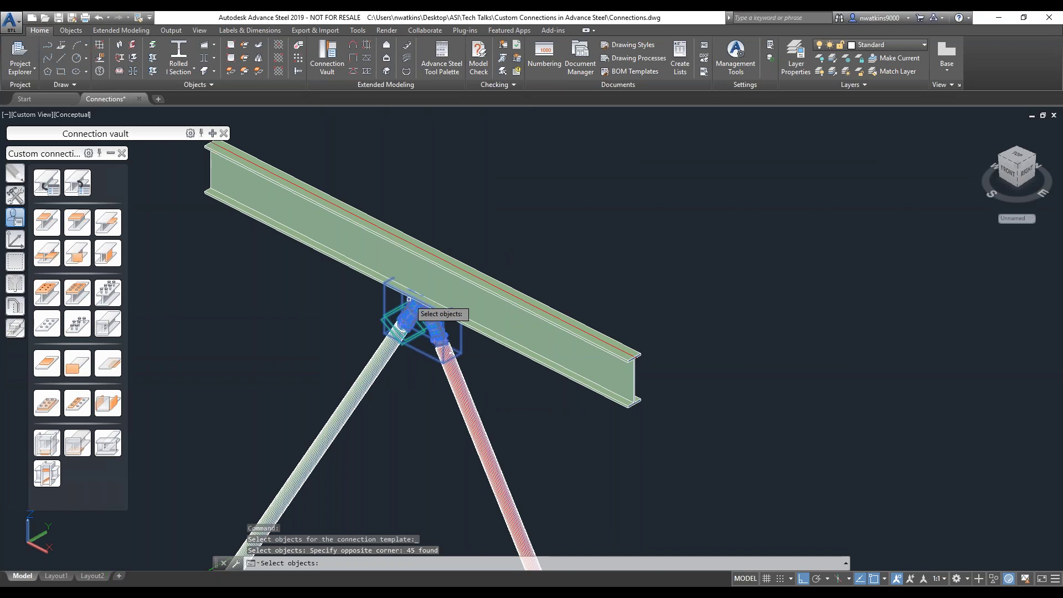
scroll(408, 298, "up", 3)
key("Return")
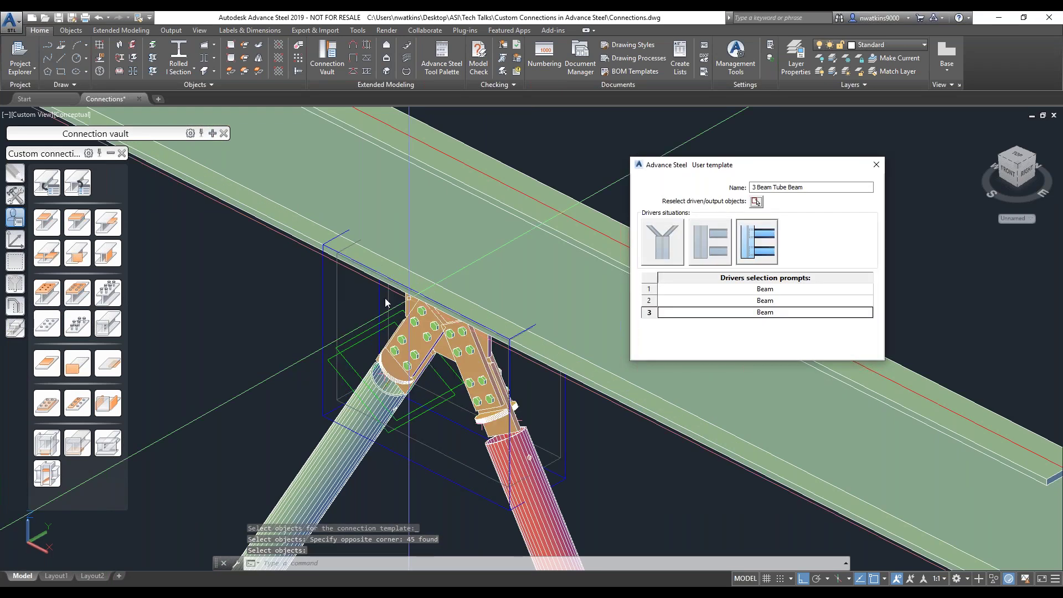
left_click(876, 166)
Insert the 3 Beam Tube Beam connection template from Connections.dwg on the unconnected I-beam and its two tube braces
scroll(651, 312, "down", 6)
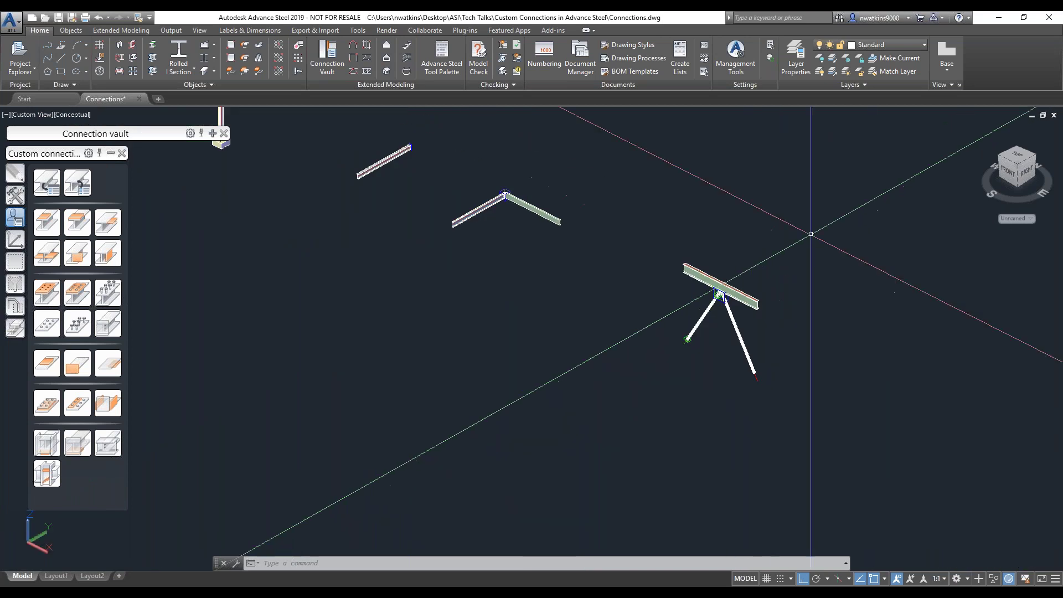
scroll(715, 243, "up", 6)
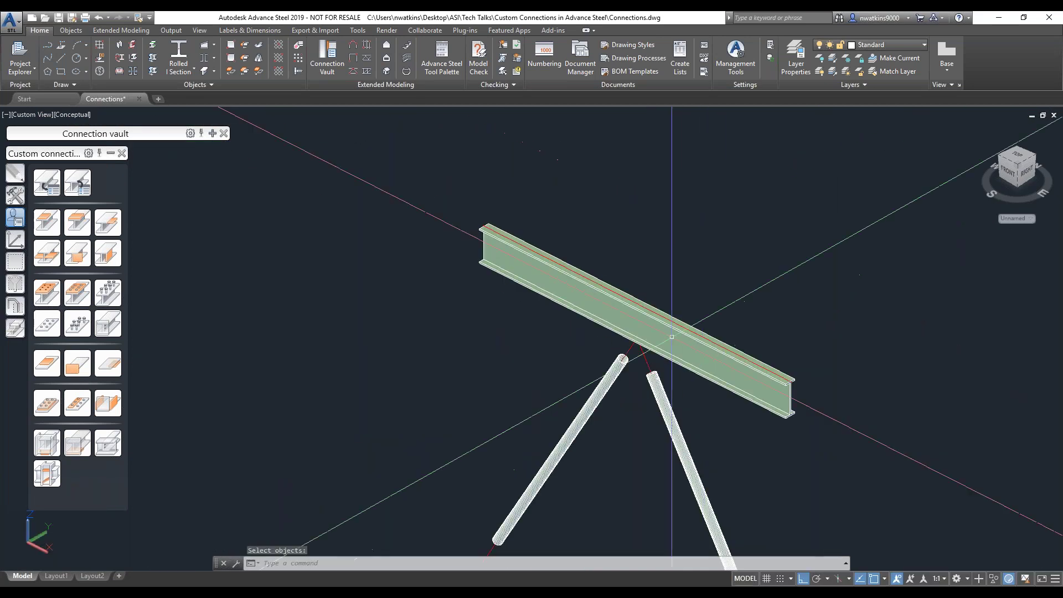
left_click(77, 184)
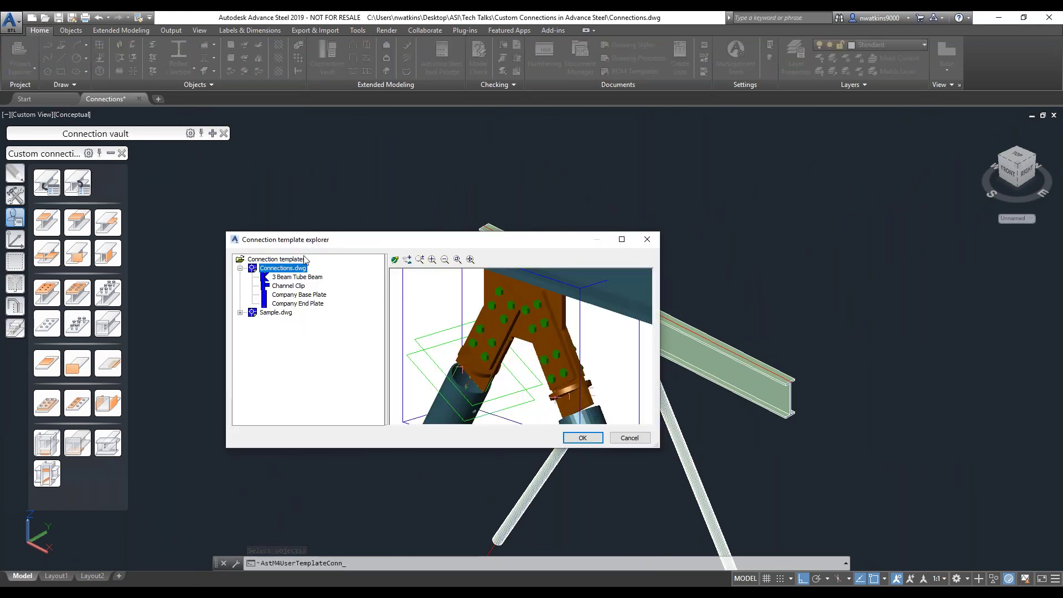
left_click(303, 278)
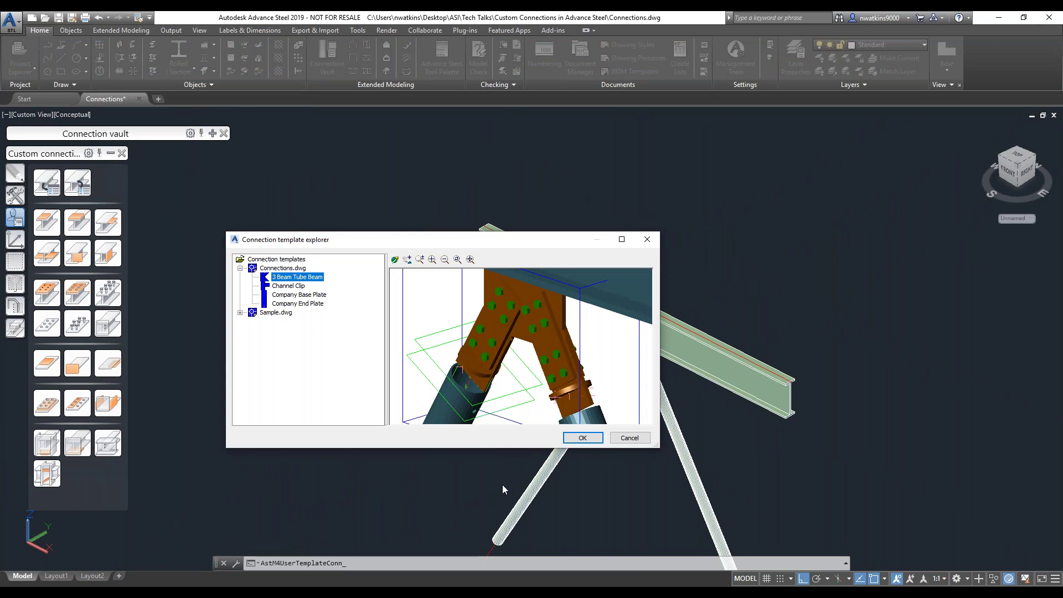
left_click(599, 439)
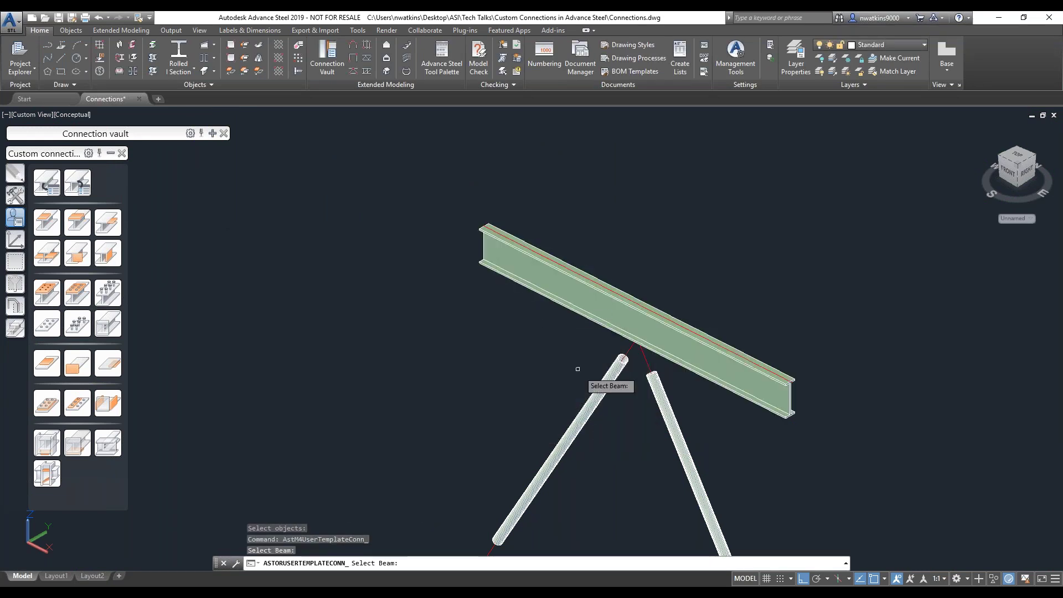
left_click(597, 394)
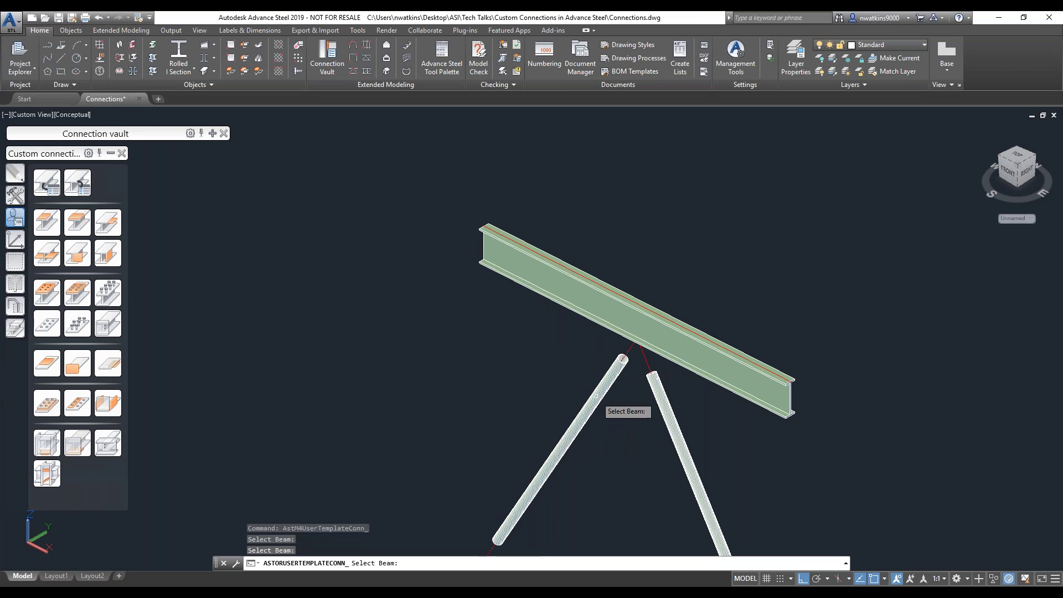
left_click(663, 407)
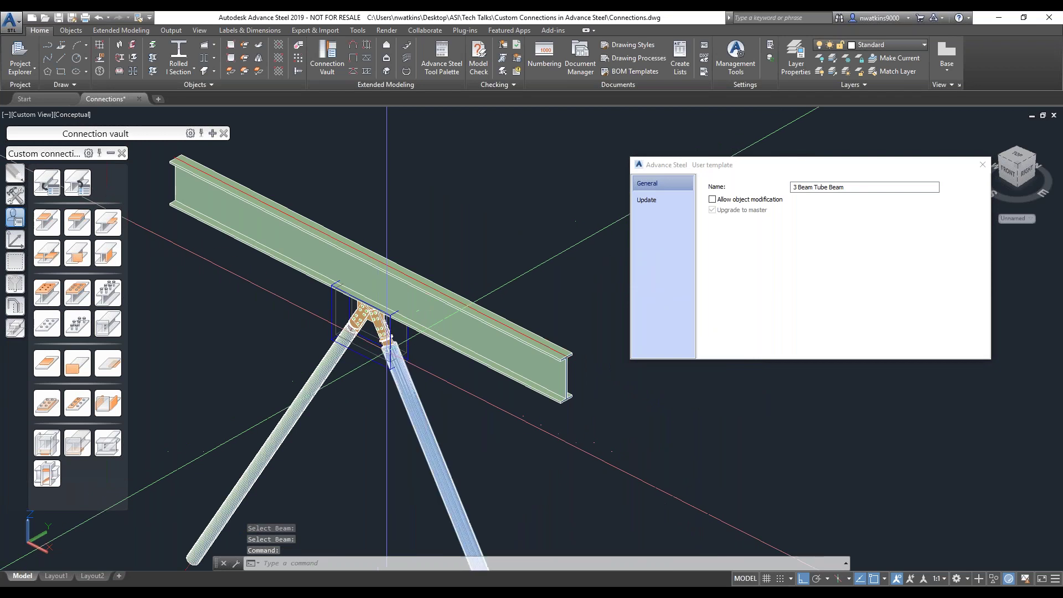
left_click(984, 166)
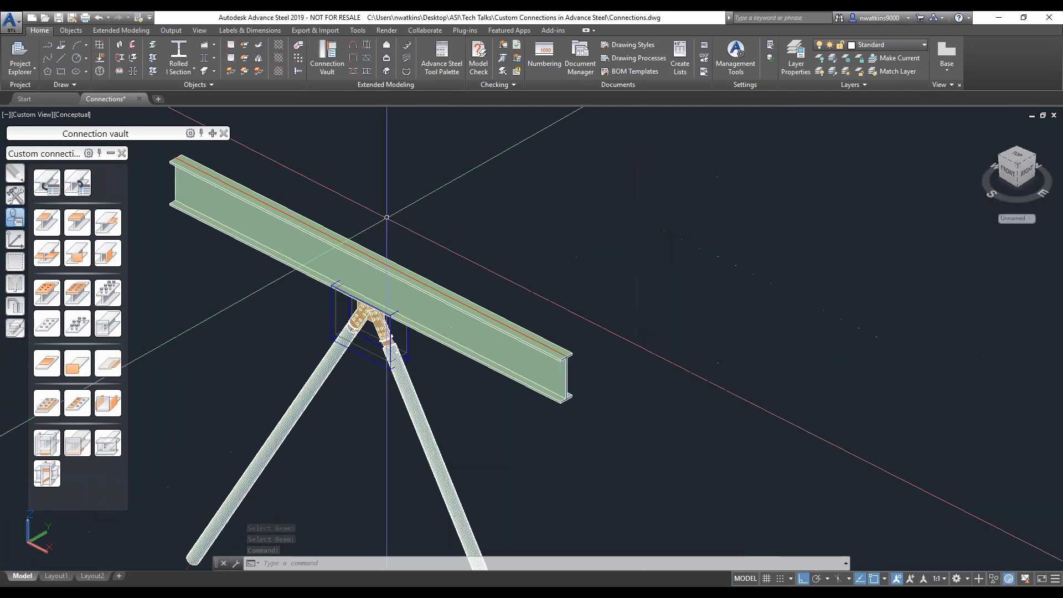
Switch to File Explorer and examine the ConnectionTemplates folder in Advance Steel 2019's USA Shared data
scroll(644, 218, "down", 6)
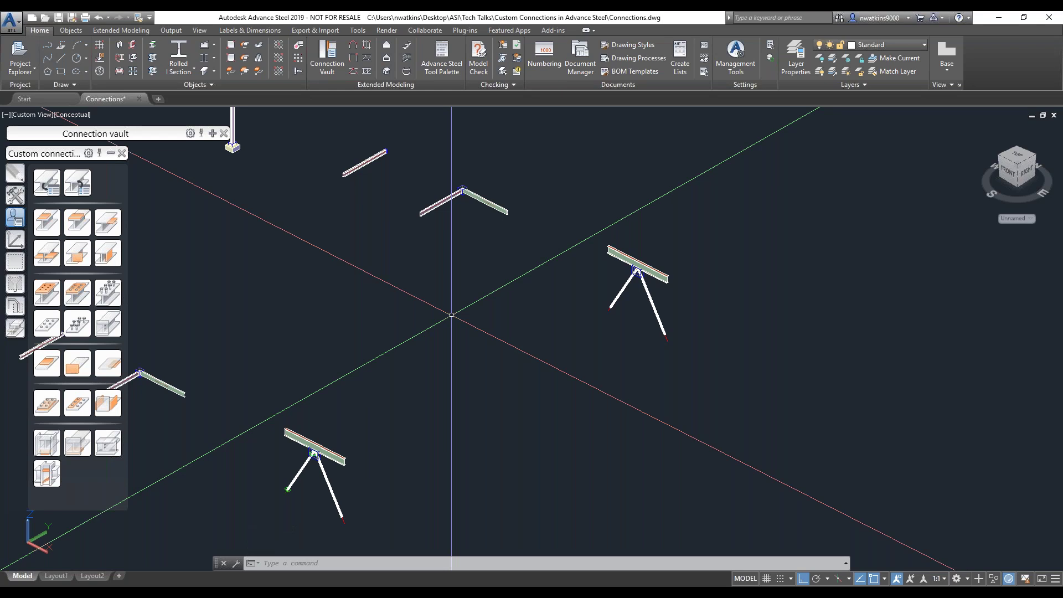
mouse_move(121, 593)
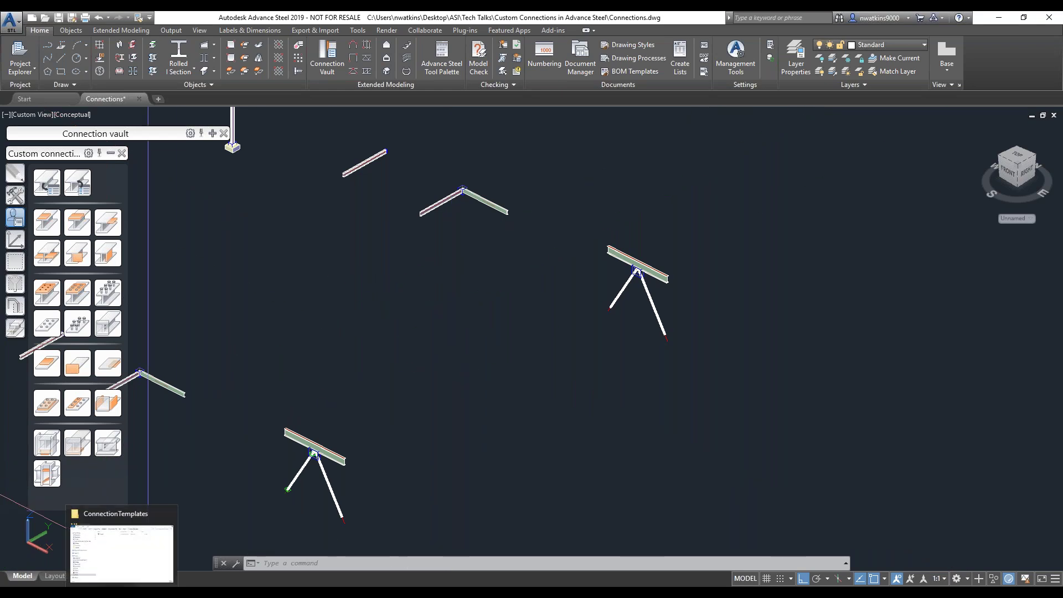
left_click(114, 564)
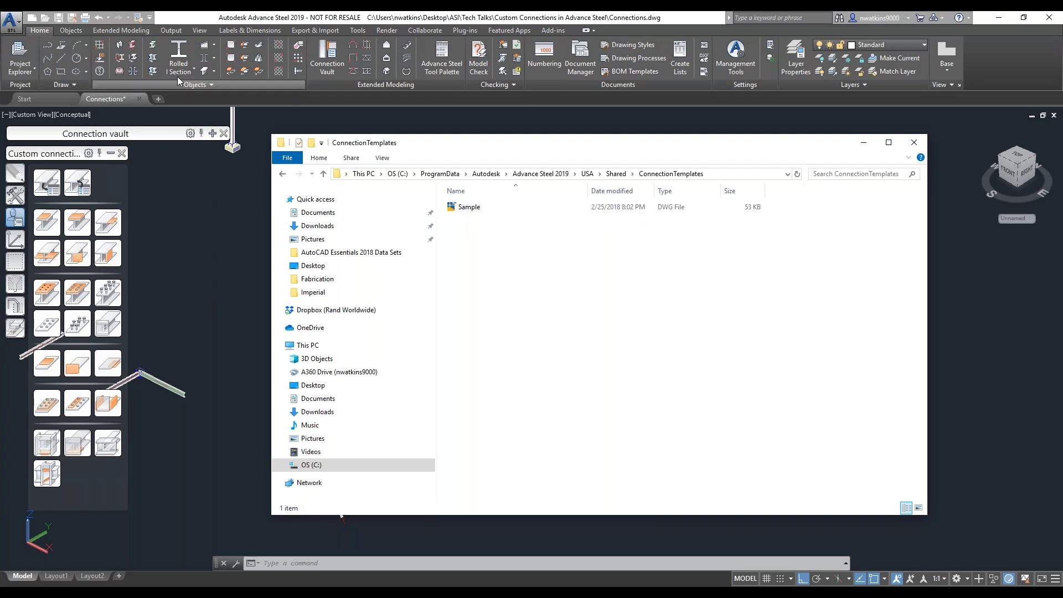
Start saving the drawing as a copy in Advance Steel, choosing the folder C:\ProgramData\Autodesk\Advance Steel 2019\USA\Shared\ConnectionTemplates
left_click(11, 22)
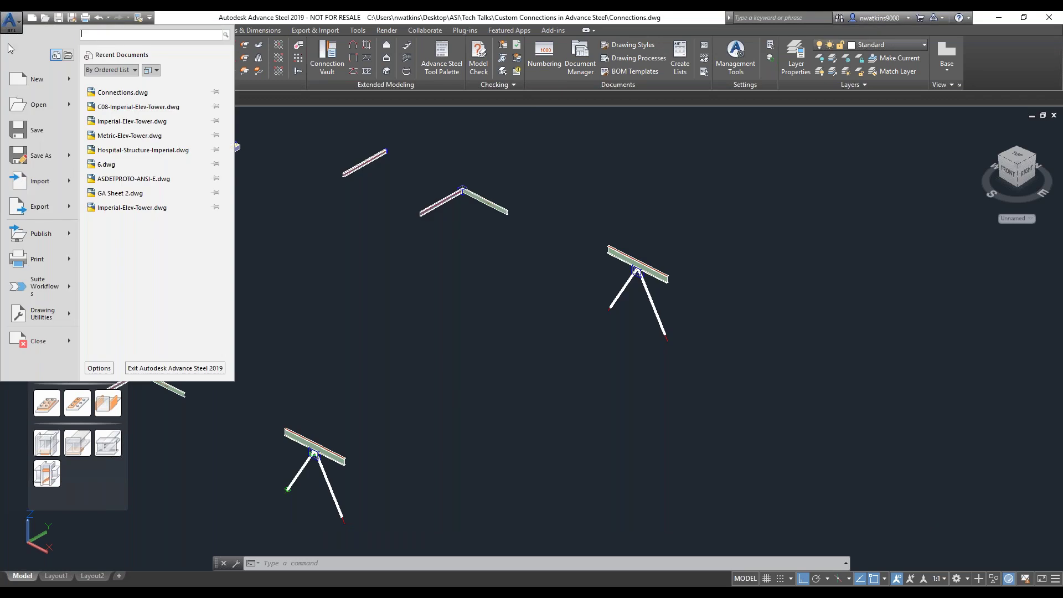
left_click(50, 156)
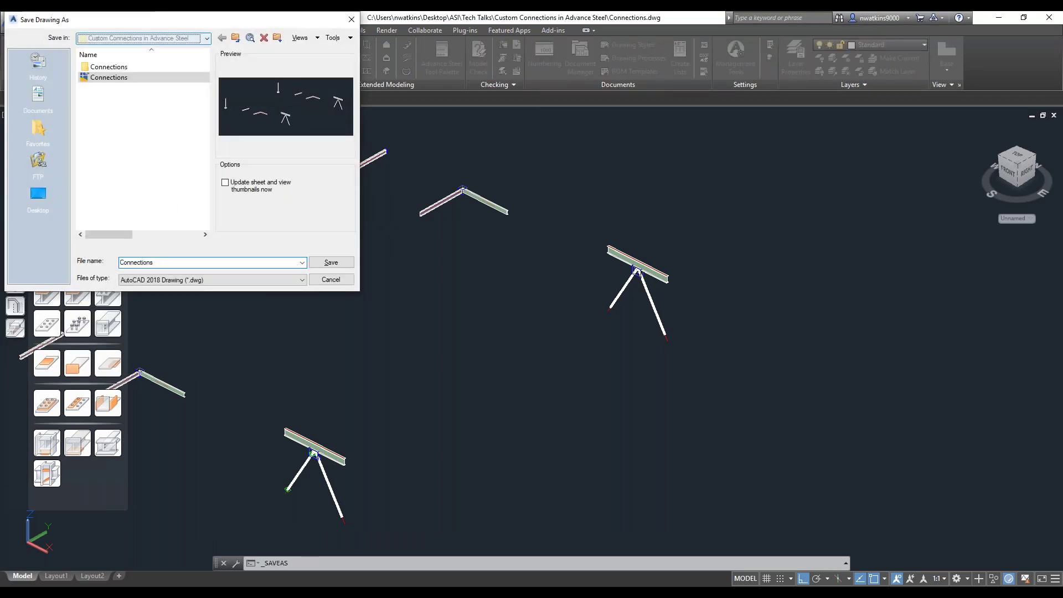
left_click(144, 37)
scroll(124, 70, "up", 3)
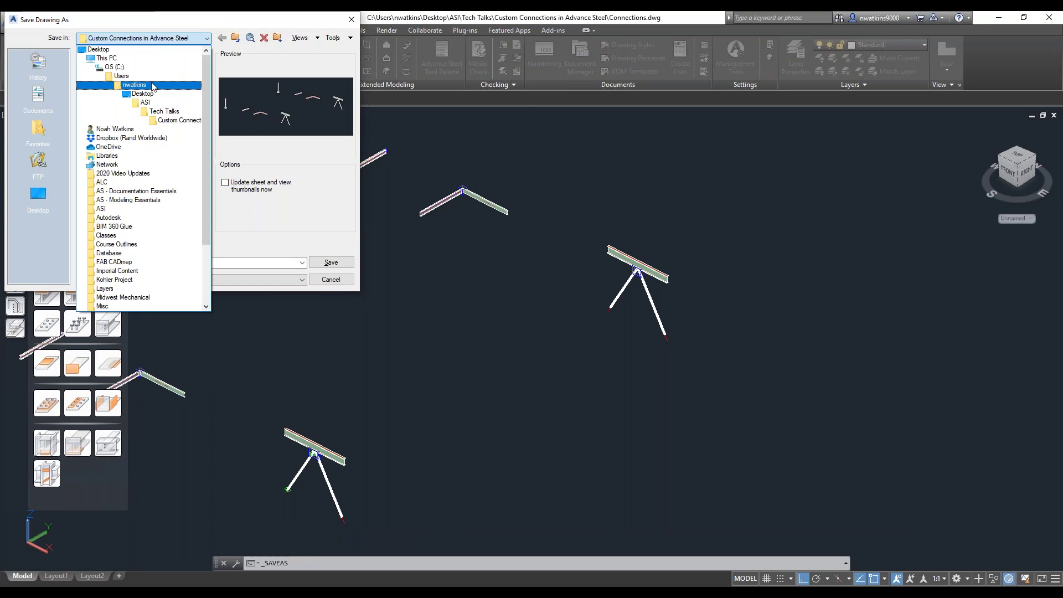
left_click(115, 67)
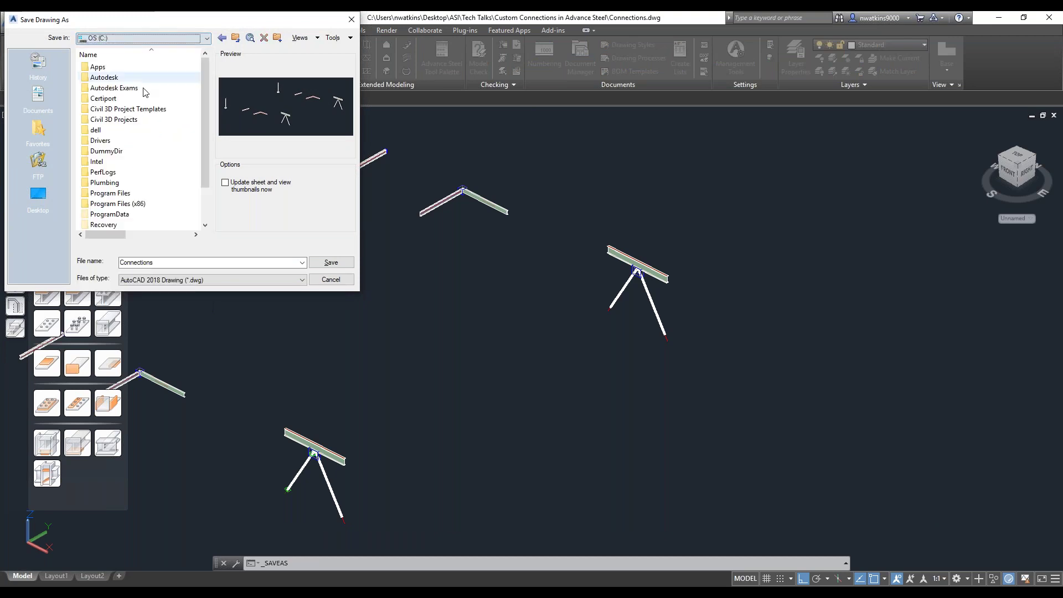
double_click(118, 215)
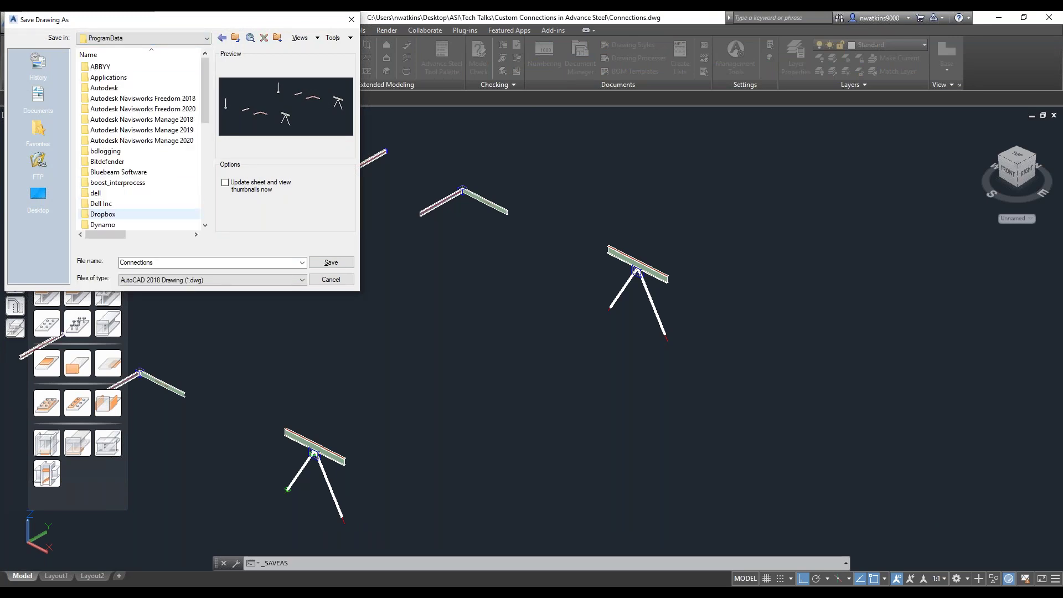
double_click(143, 91)
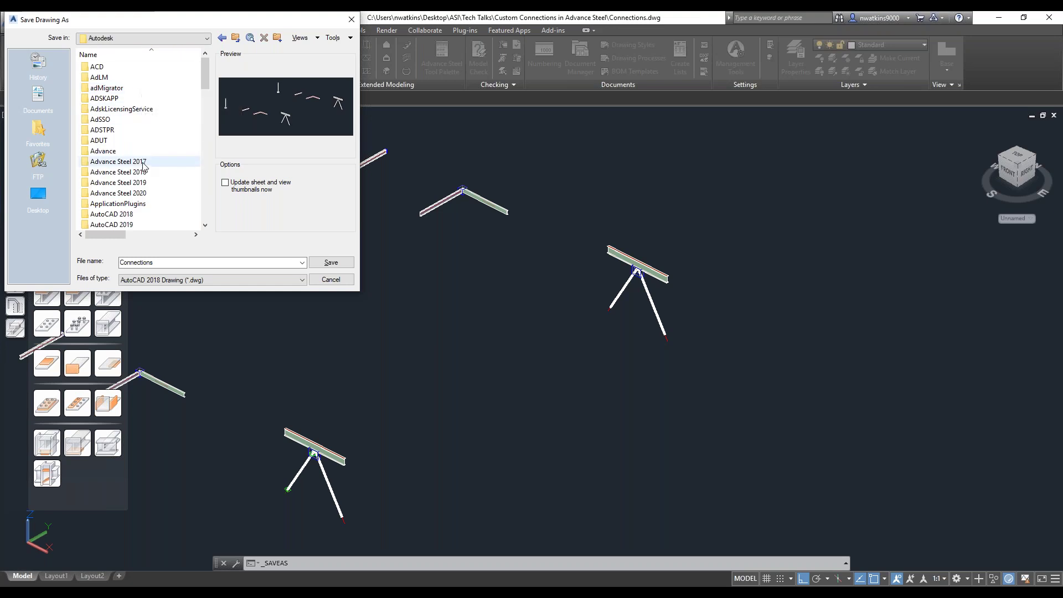
double_click(138, 183)
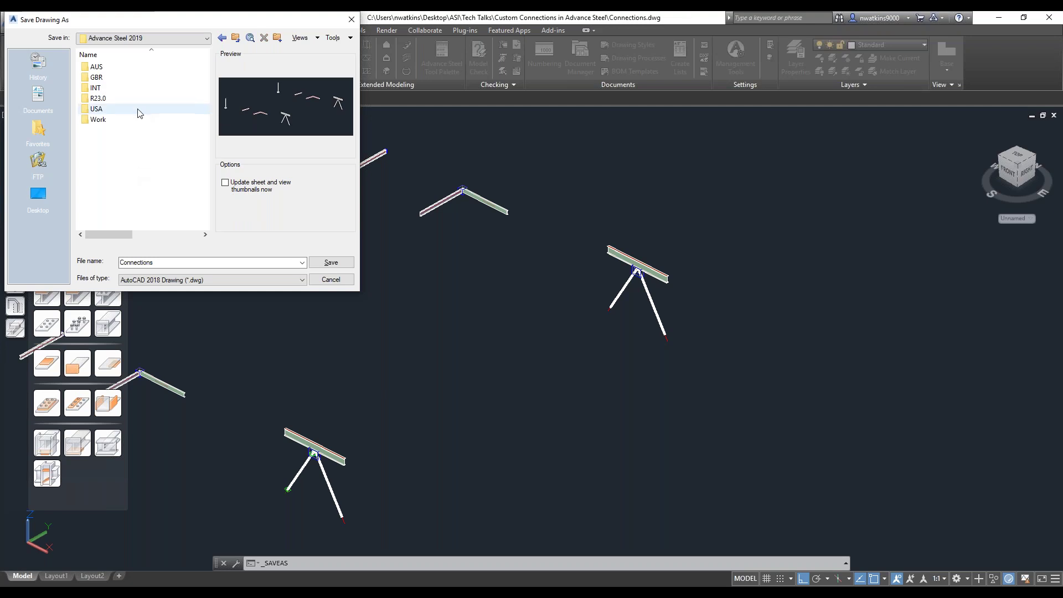
double_click(138, 111)
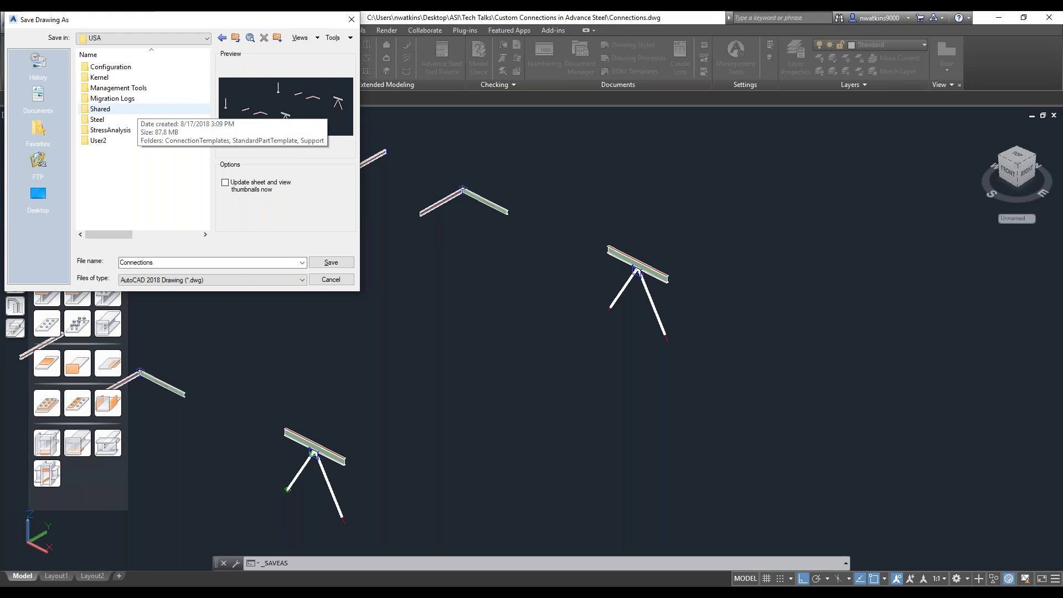
double_click(139, 109)
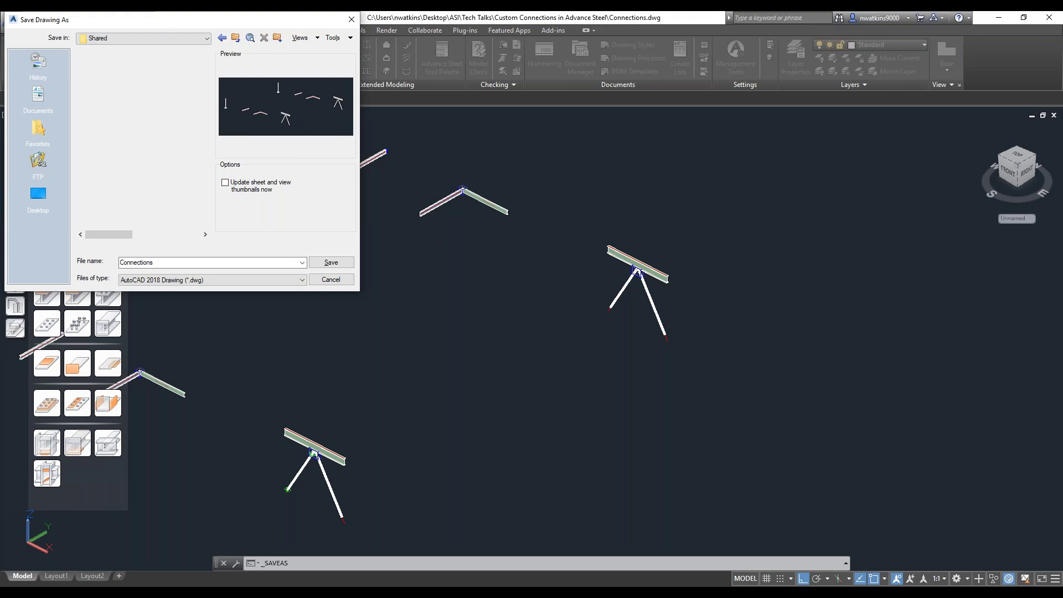
double_click(146, 68)
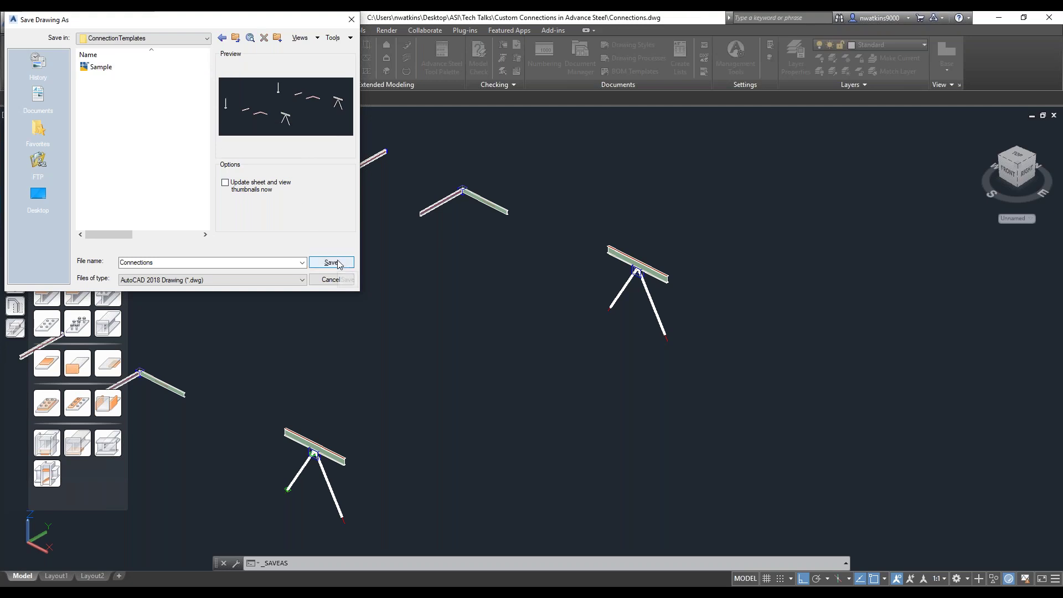
Save the drawing as Connections in the ConnectionTemplates folder and check for the file in File Explorer
left_click(333, 262)
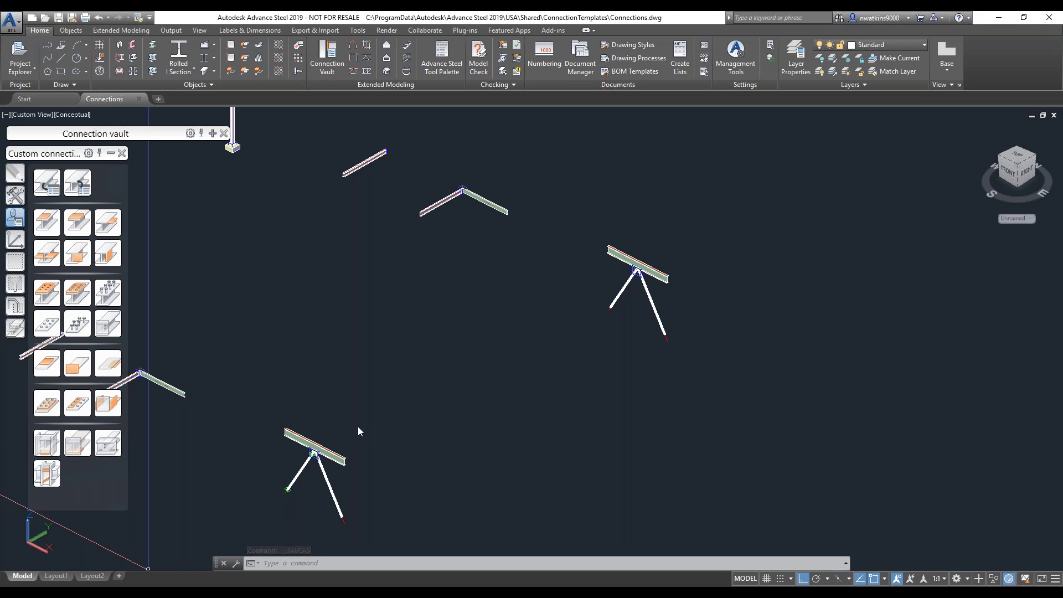
key("alt+Tab")
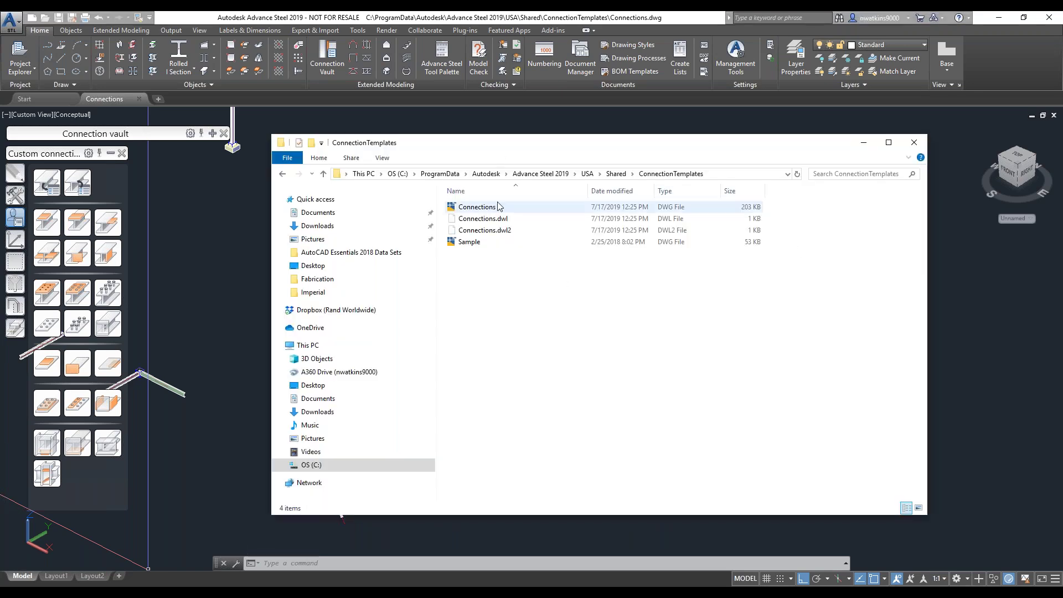
left_click(863, 142)
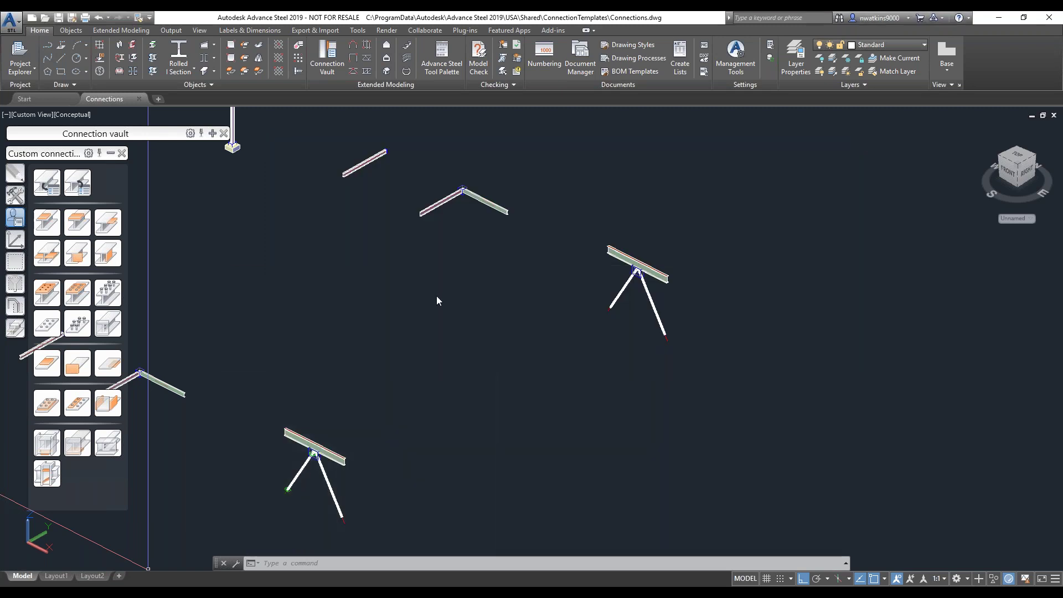